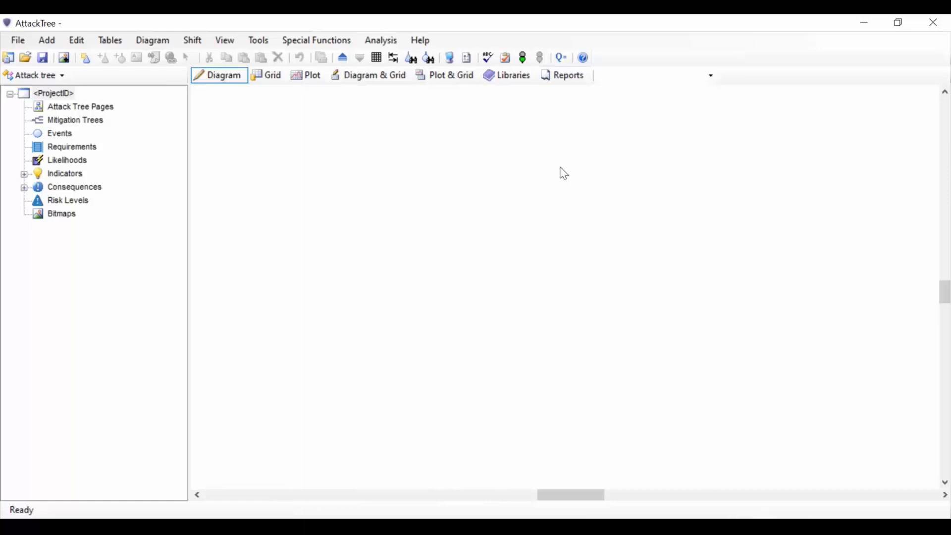
Step: Apply the ISO 26262 threat analysis template to the project, accepting the reset of likelihoods, indicators, consequences and risk levels
left_click(319, 42)
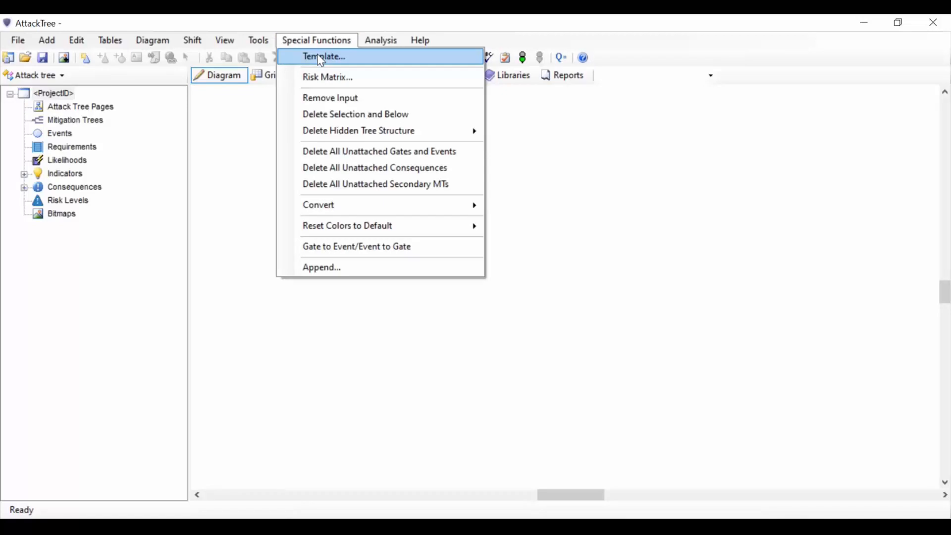
left_click(321, 59)
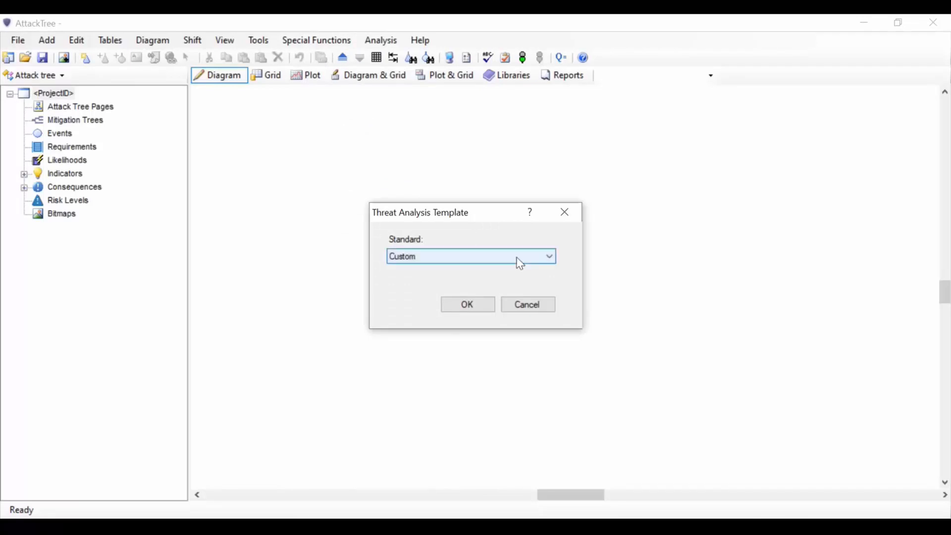
left_click(530, 264)
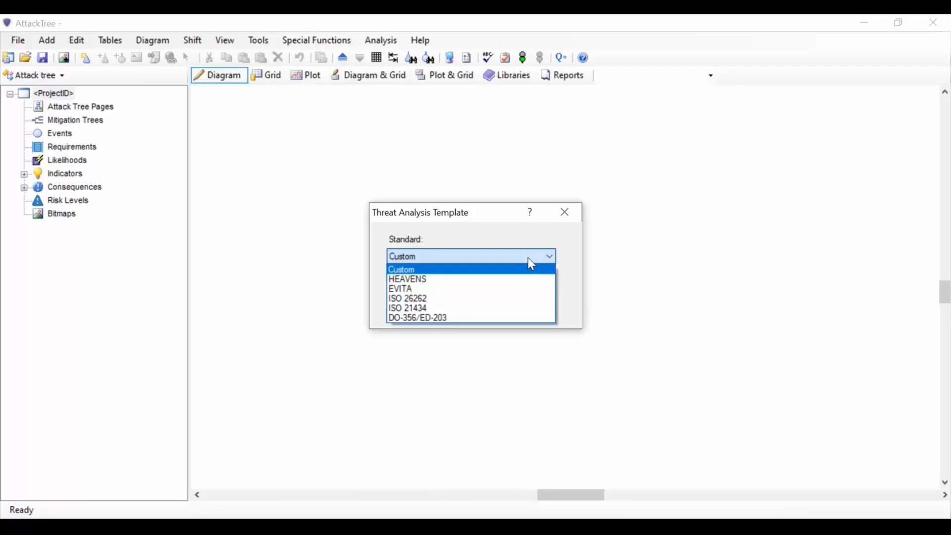
left_click(462, 300)
left_click(469, 310)
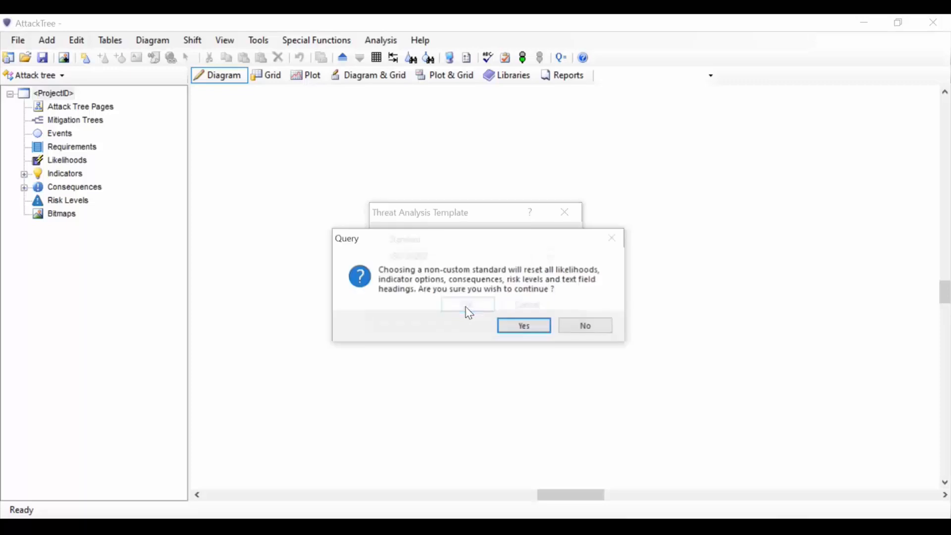
left_click(522, 331)
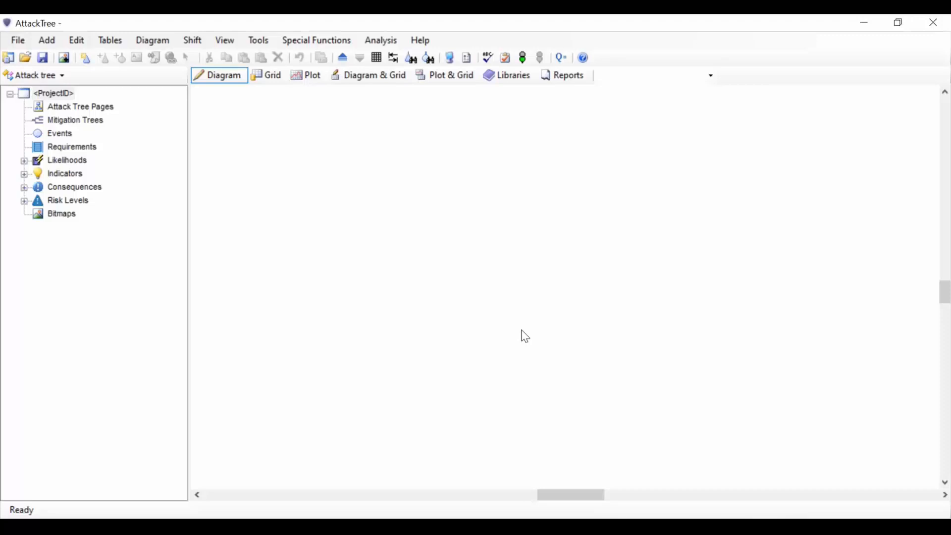
Step: Examine the template's likelihoods, indicators and consequences in the project tree, and collapse these groups again
left_click(23, 161)
left_click(24, 242)
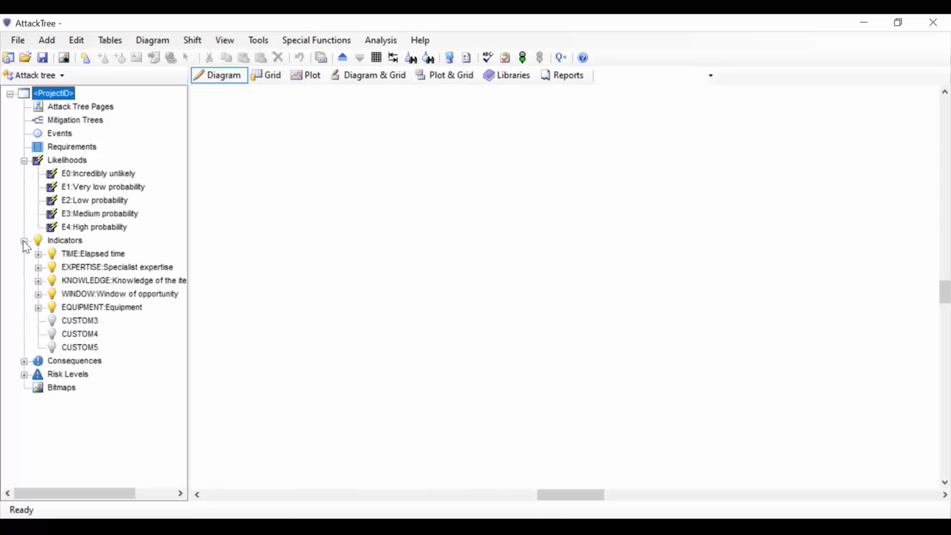
left_click(24, 362)
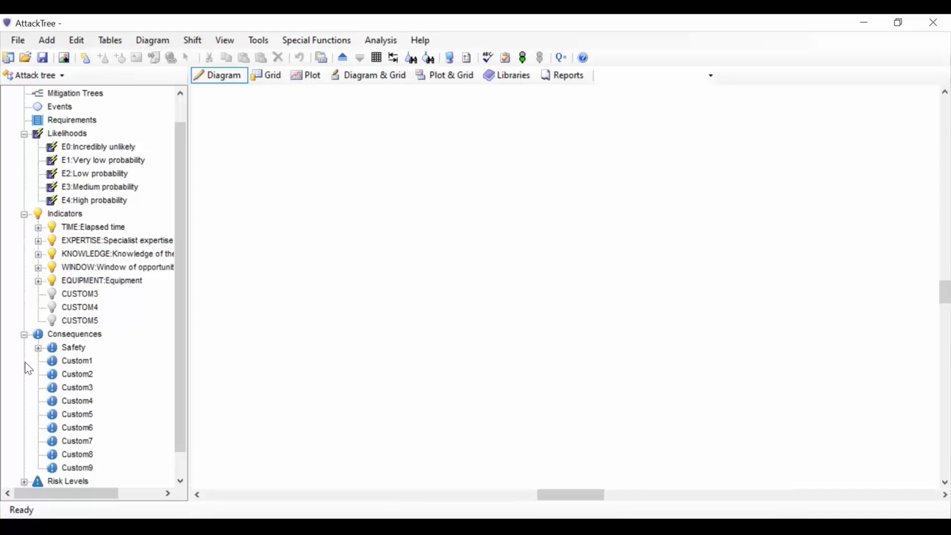
left_click(23, 134)
left_click(23, 174)
left_click(24, 187)
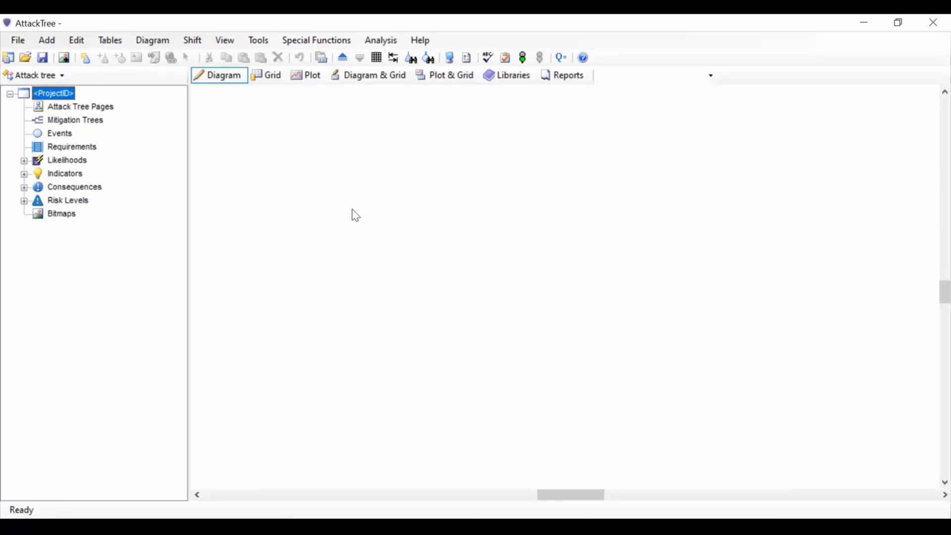
Step: Add a new top gate to the empty attack tree diagram
left_click(48, 42)
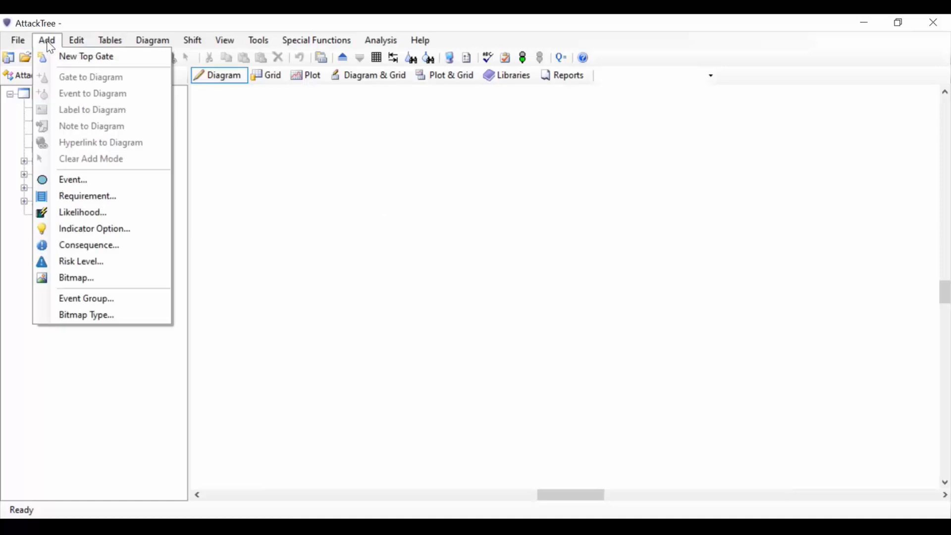
left_click(72, 57)
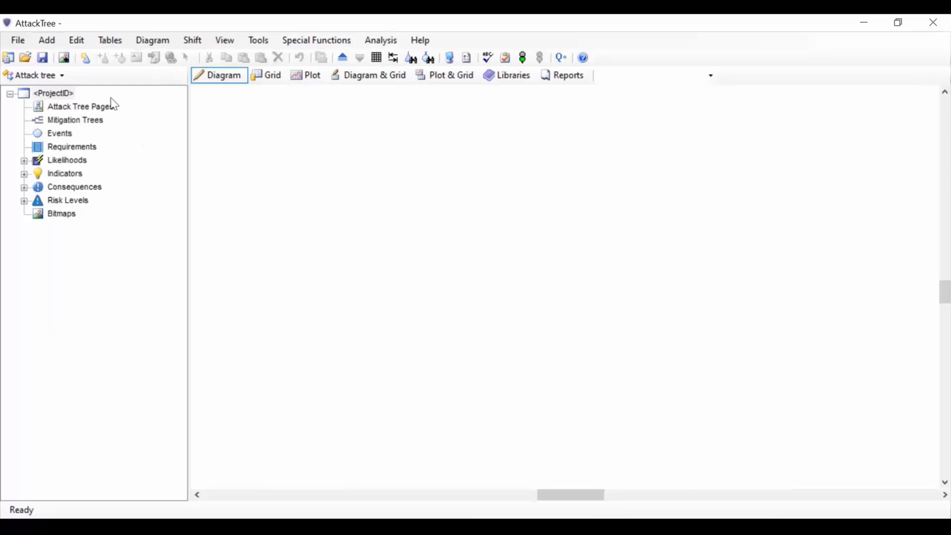
left_click(85, 60)
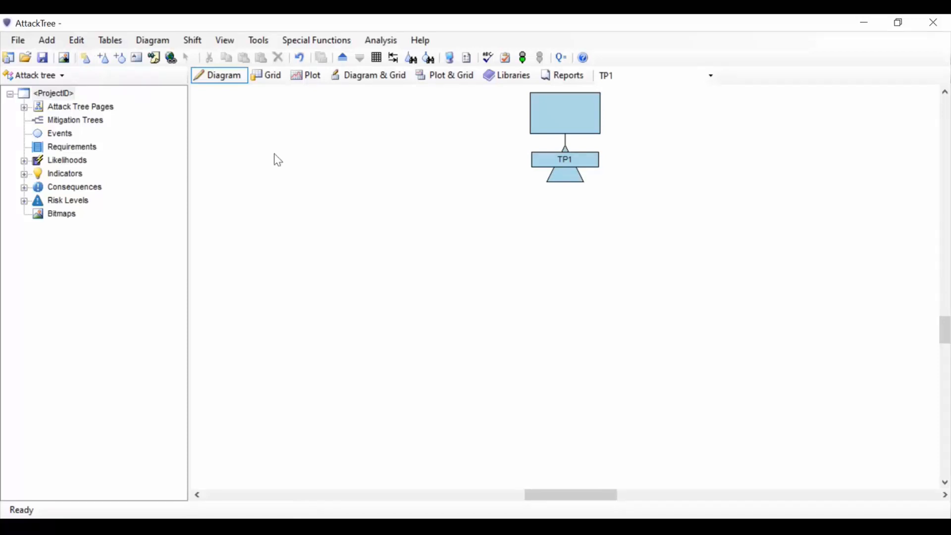
Step: Set the top gate's ID to ENTER and its description to "Enter bank"
double_click(567, 117)
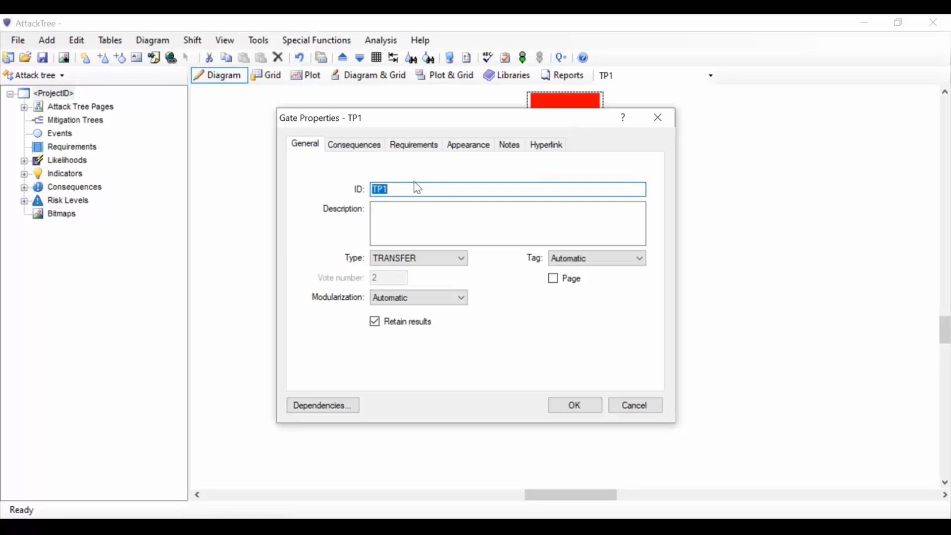
type("ENTER")
left_click(426, 224)
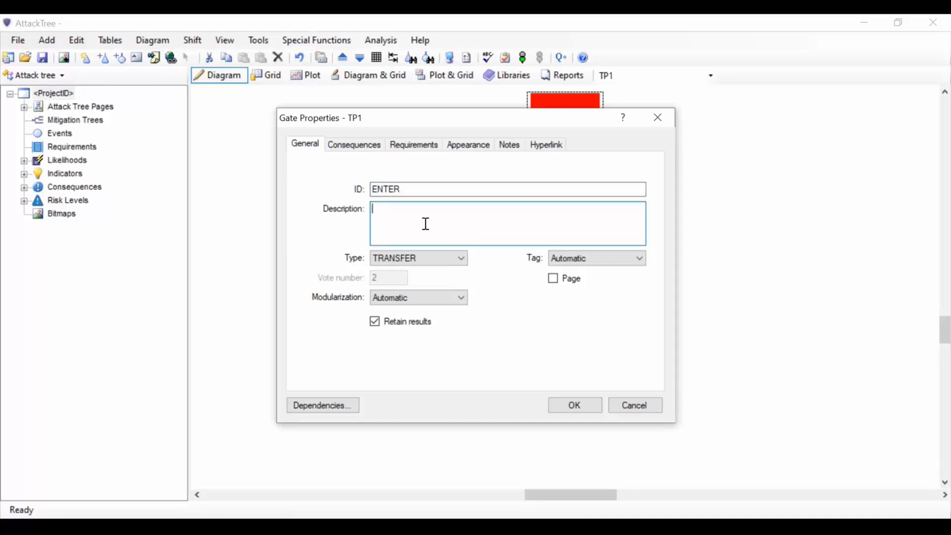
type("Enter bank")
left_click(576, 407)
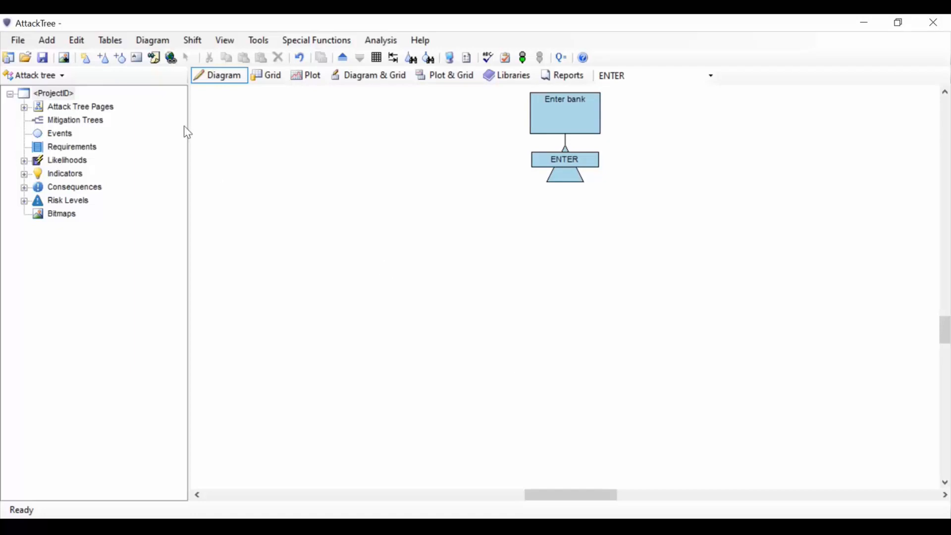
Step: Add two gates beneath the ENTER gate and leave add mode
left_click(48, 41)
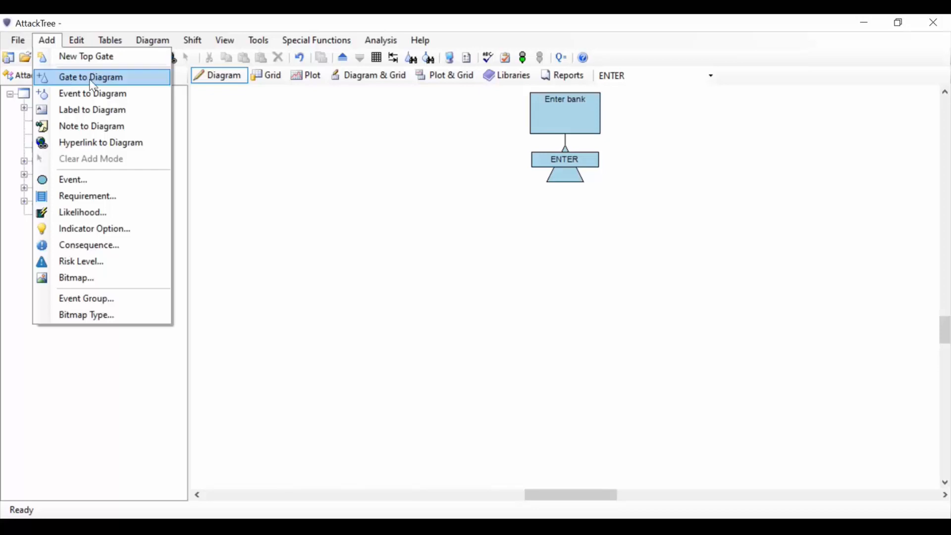
left_click(225, 142)
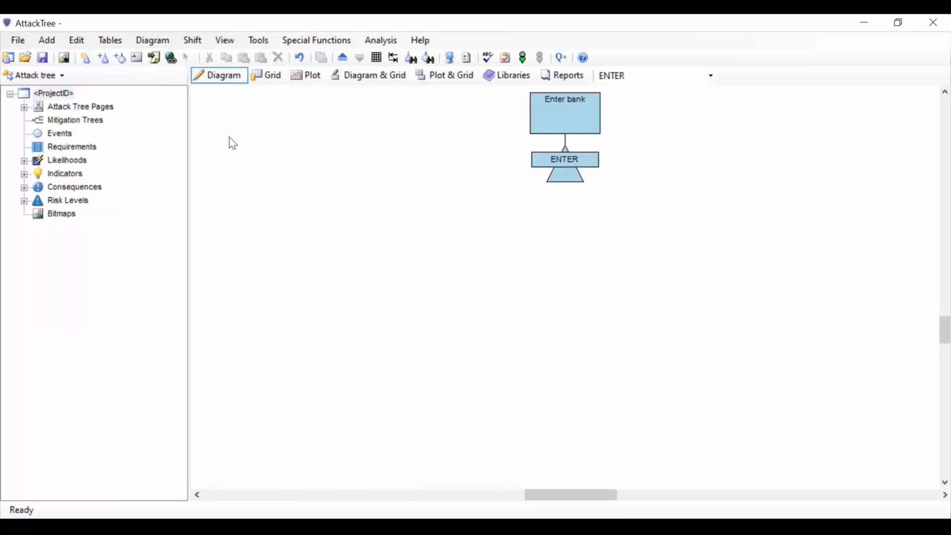
left_click(105, 63)
left_click(564, 154)
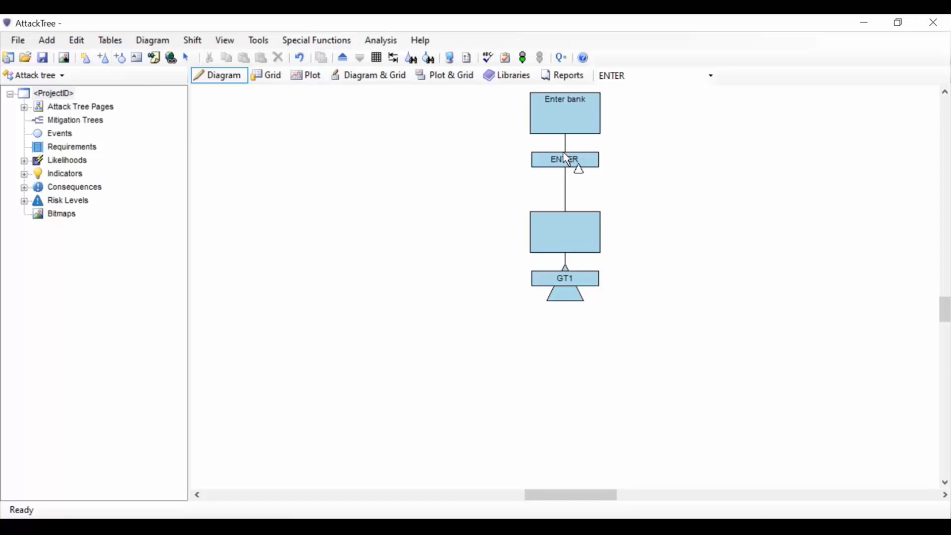
left_click(564, 153)
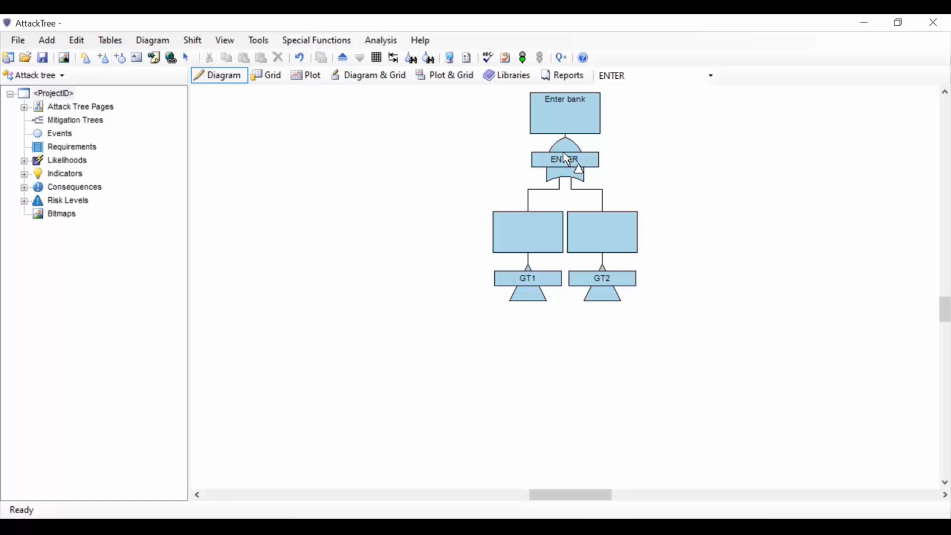
right_click(413, 187)
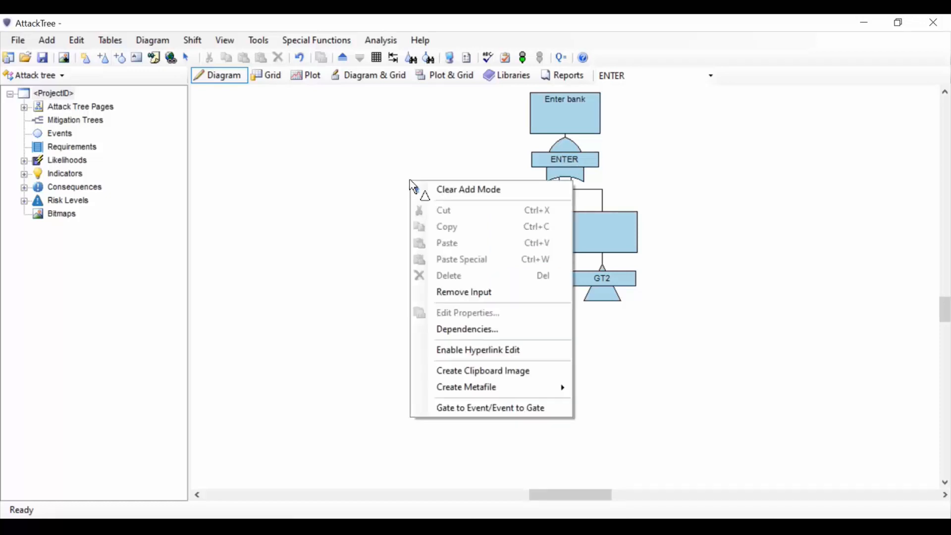
left_click(447, 195)
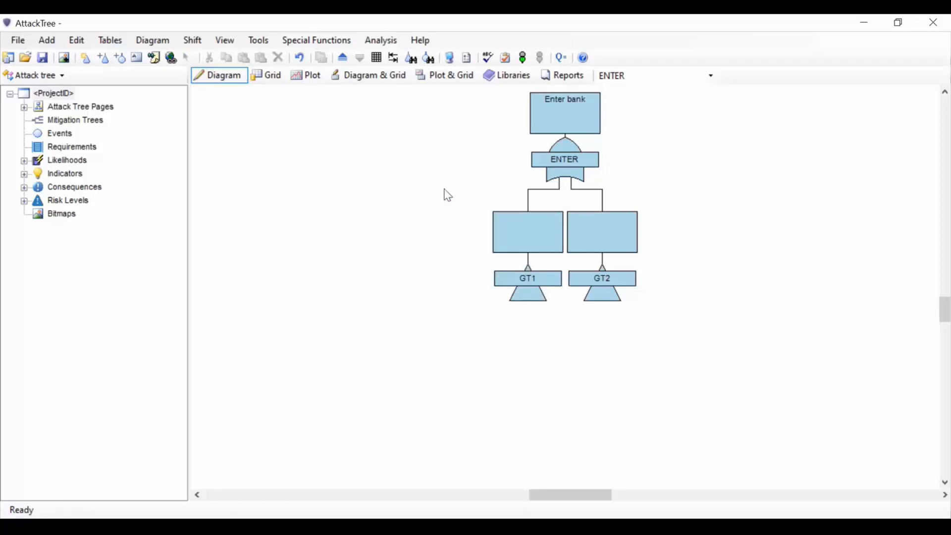
Step: Set gate GT1's ID to TUNNEL and its description to "Tunnel into bank"
double_click(522, 281)
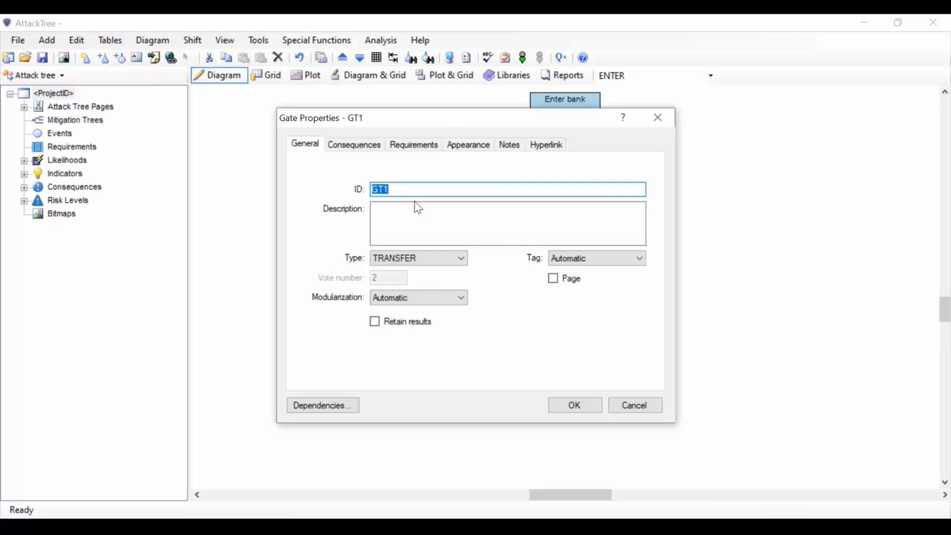
type("TUNNEL")
left_click(450, 216)
type("Tunnel into ")
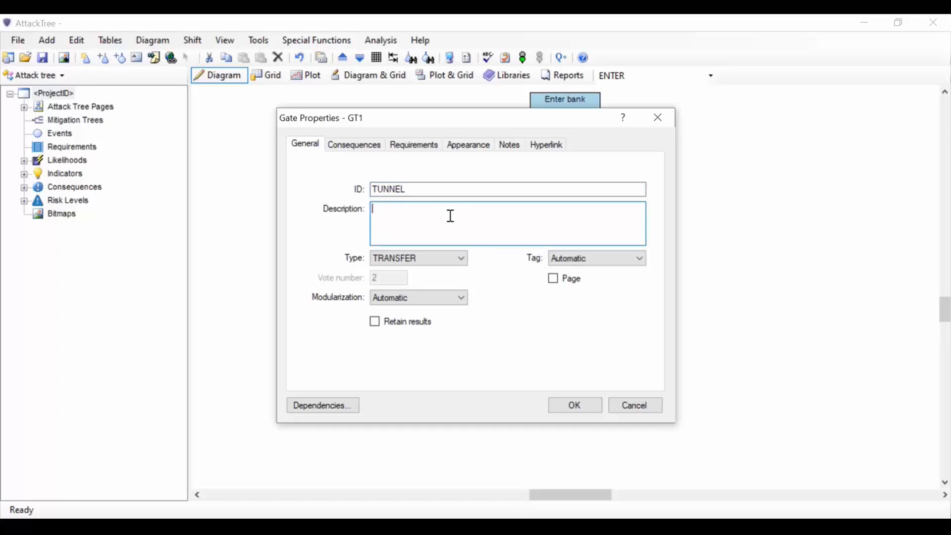
type("bank")
left_click(564, 409)
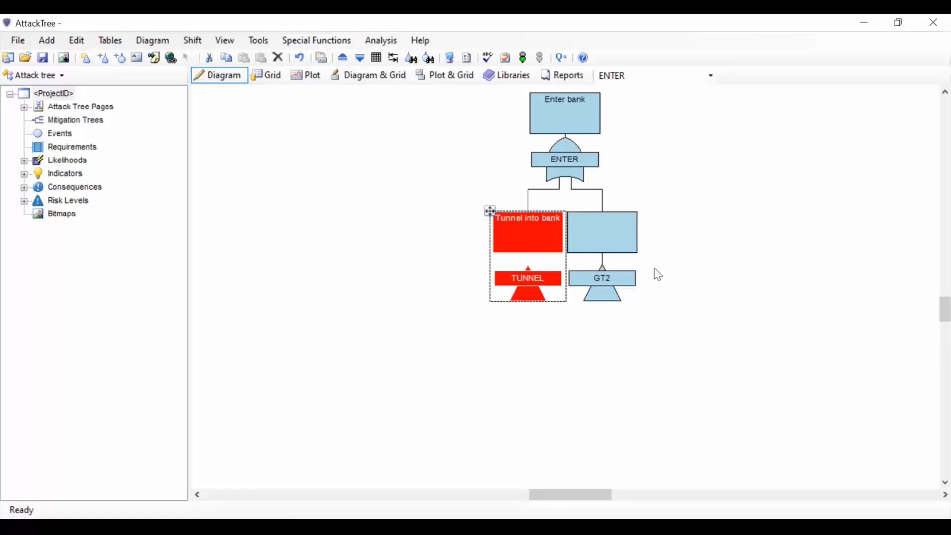
Step: Set gate GT2's ID to ENTERKEYS and its description to "Enter bank using keys"
double_click(605, 280)
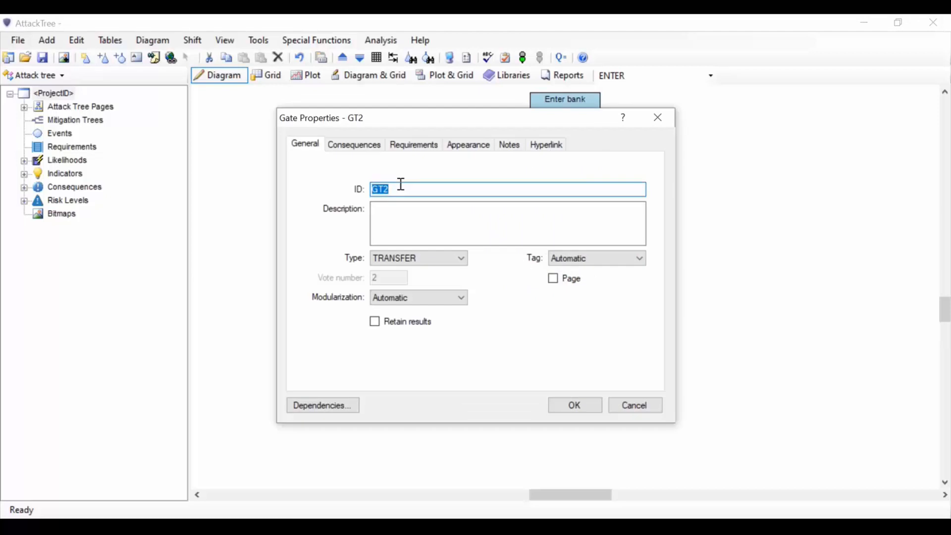
type("ENTERKEYS")
left_click(423, 212)
type("E")
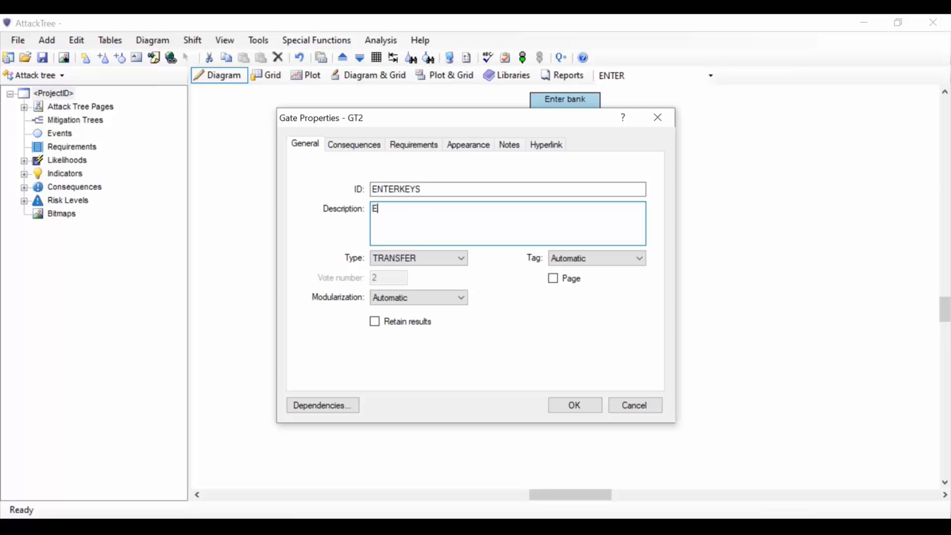
type("nter bank using keys")
left_click(571, 407)
left_click(715, 324)
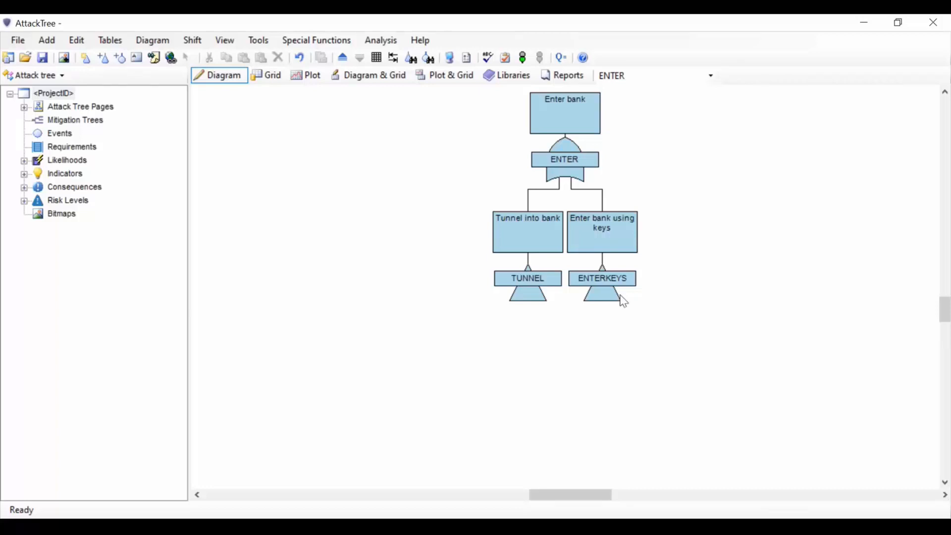
Step: Add two events beneath the TUNNEL gate and two beneath the ENTERKEYS gate, and leave add mode
left_click(120, 59)
left_click(515, 280)
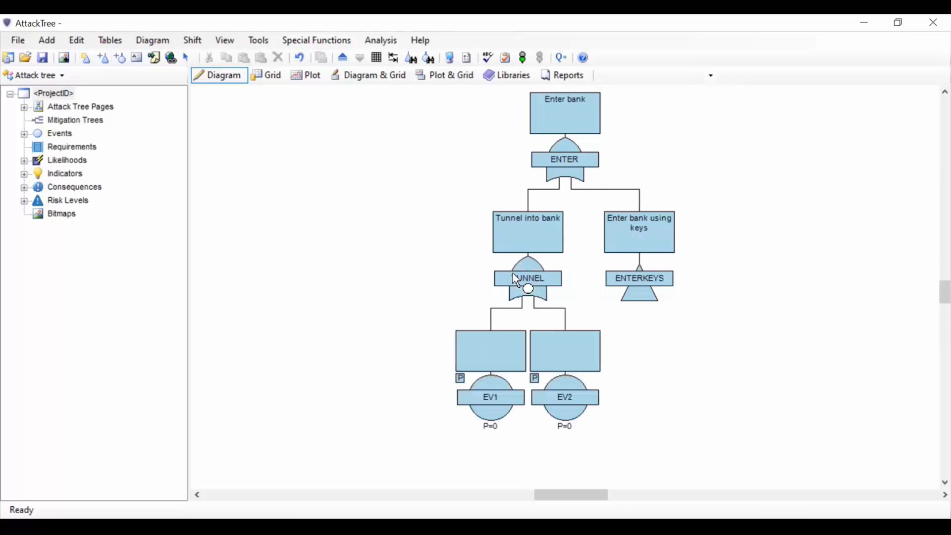
left_click(631, 284)
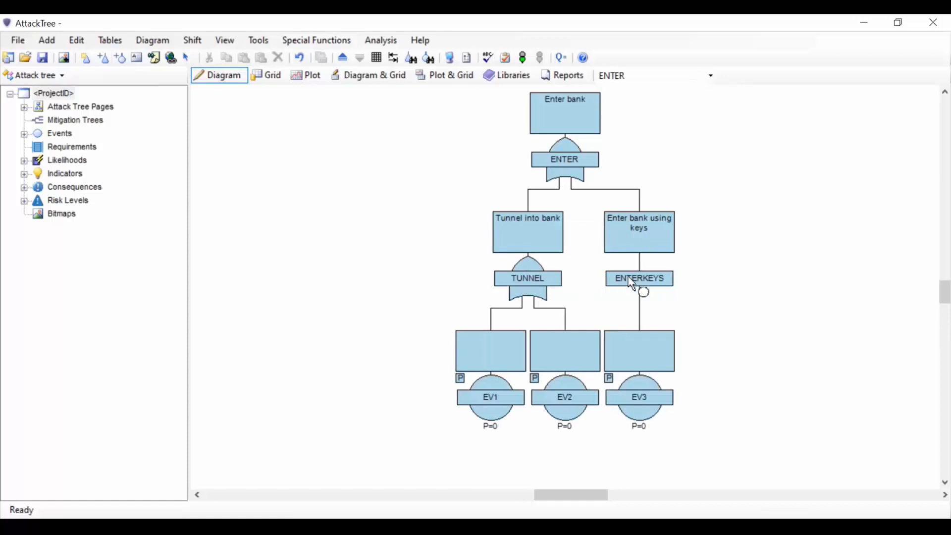
right_click(765, 258)
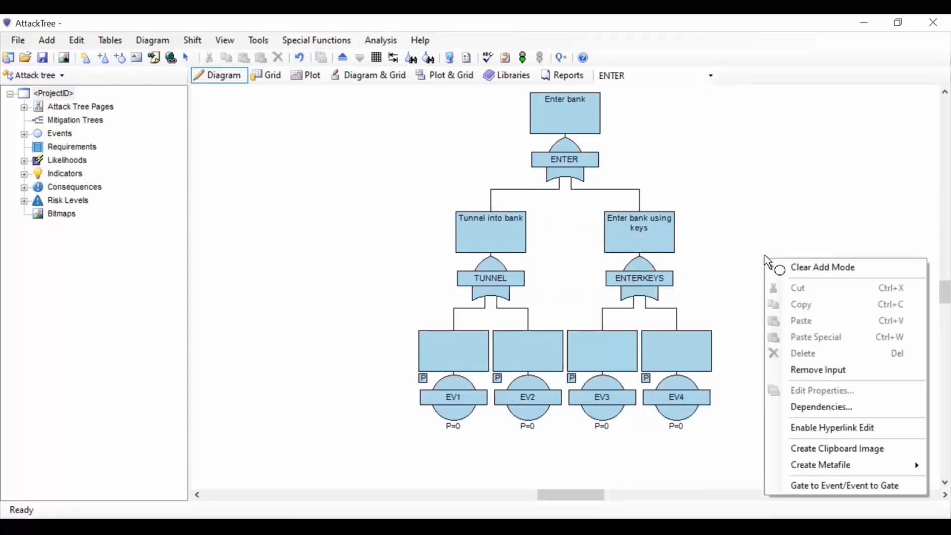
left_click(785, 263)
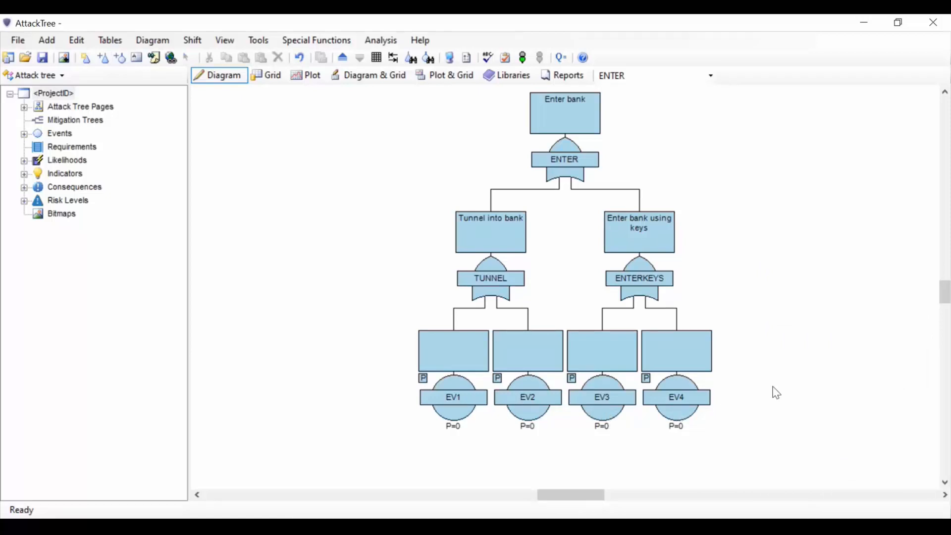
Step: Set event EV1's ID to PLANS and its description to "plans obtained for the bank"
double_click(456, 397)
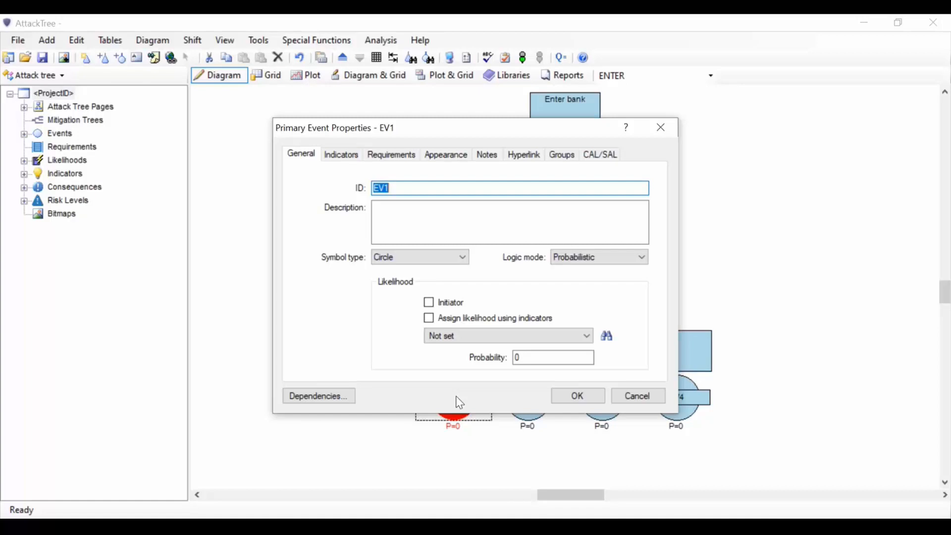
type("PLANS")
left_click(408, 225)
type("plans obtai")
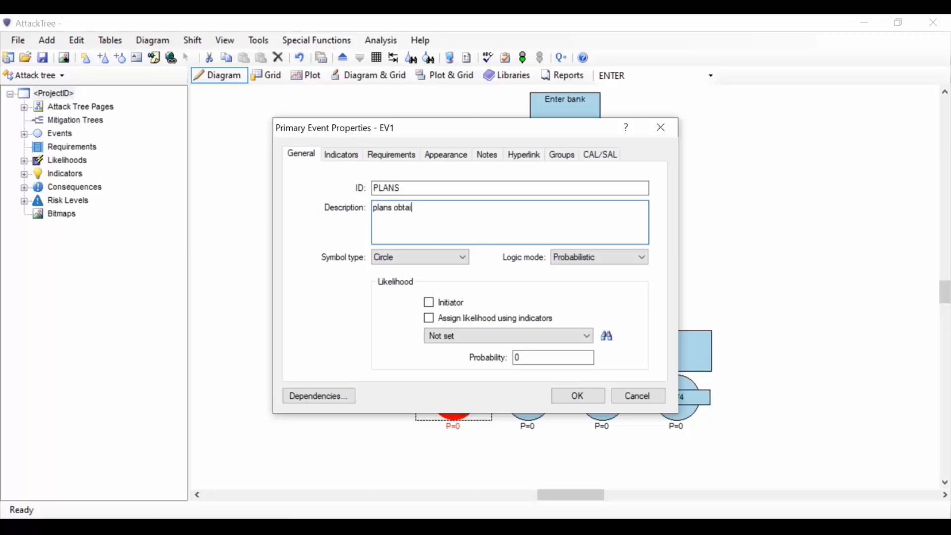
type("ned for the bank")
left_click(571, 396)
Step: Set event EV2's ID to TUNNELOK and its description to "Tunnel into then bank was successful"
double_click(520, 354)
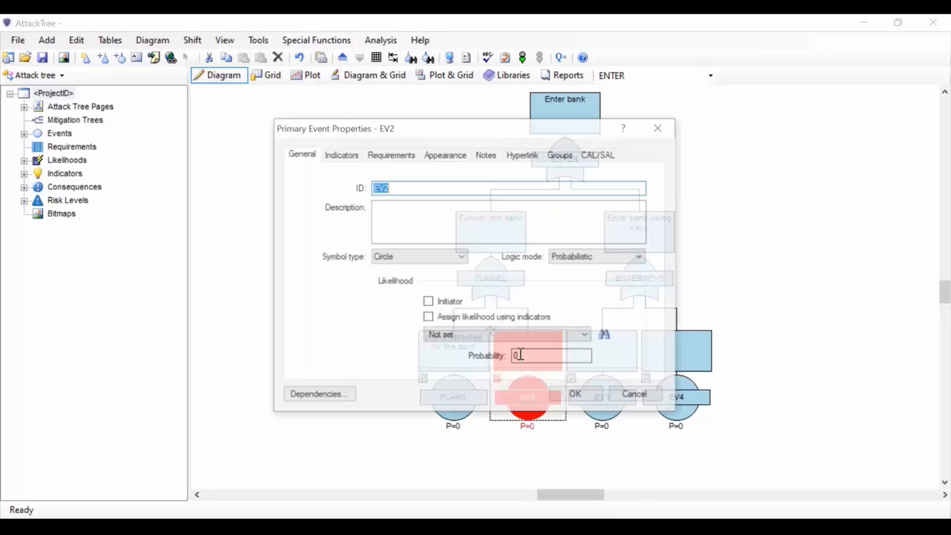
type("TUNNELOK")
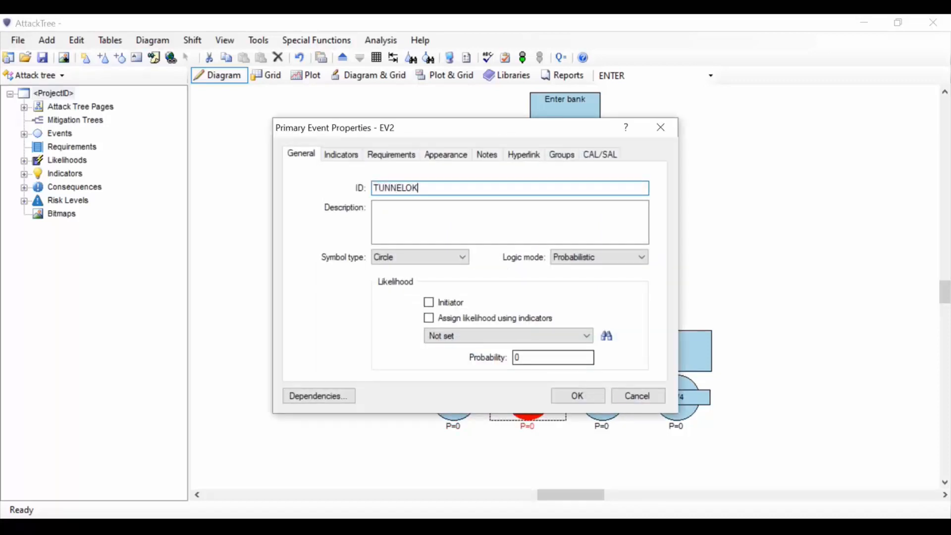
left_click(422, 213)
type("Tunnel ")
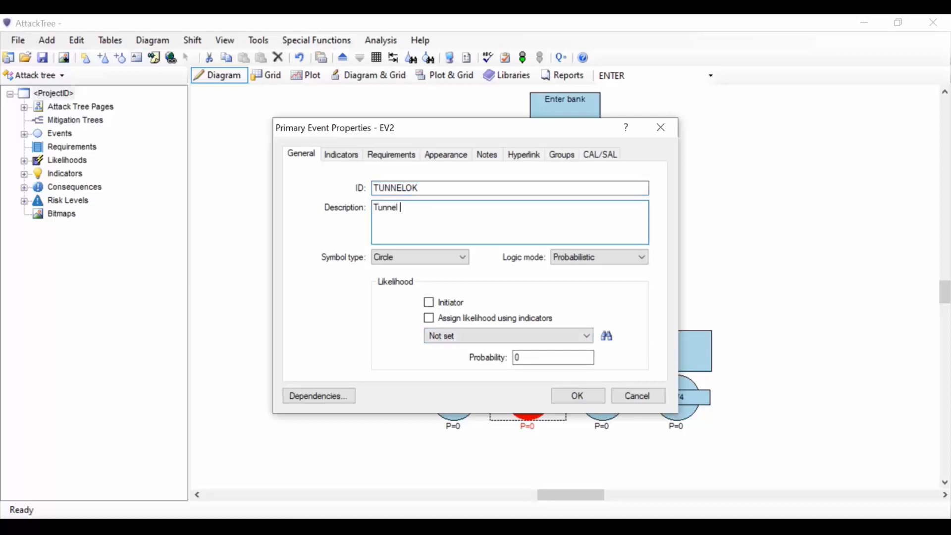
type("into then bank was successful")
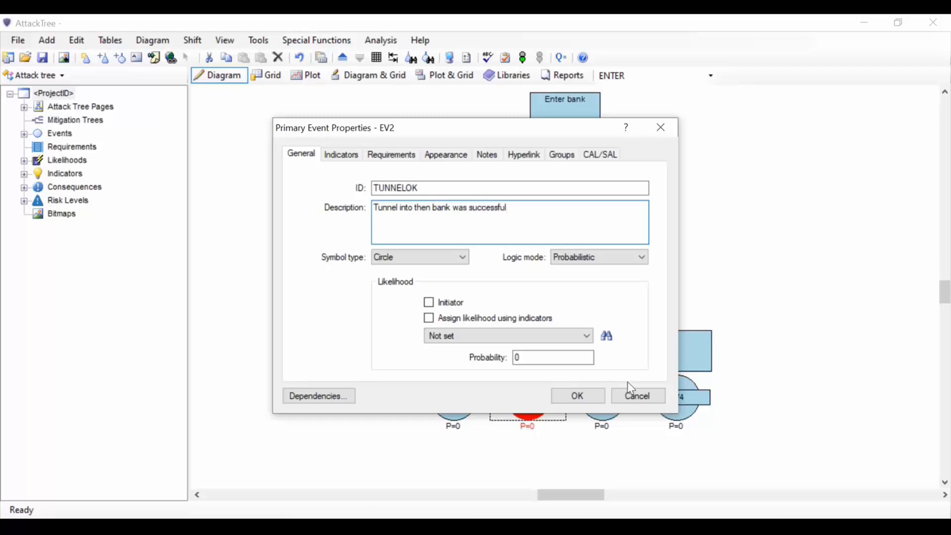
left_click(588, 396)
Step: Set event EV3's ID to KIDNAP and its description to "Kidnap bank manager"
double_click(602, 399)
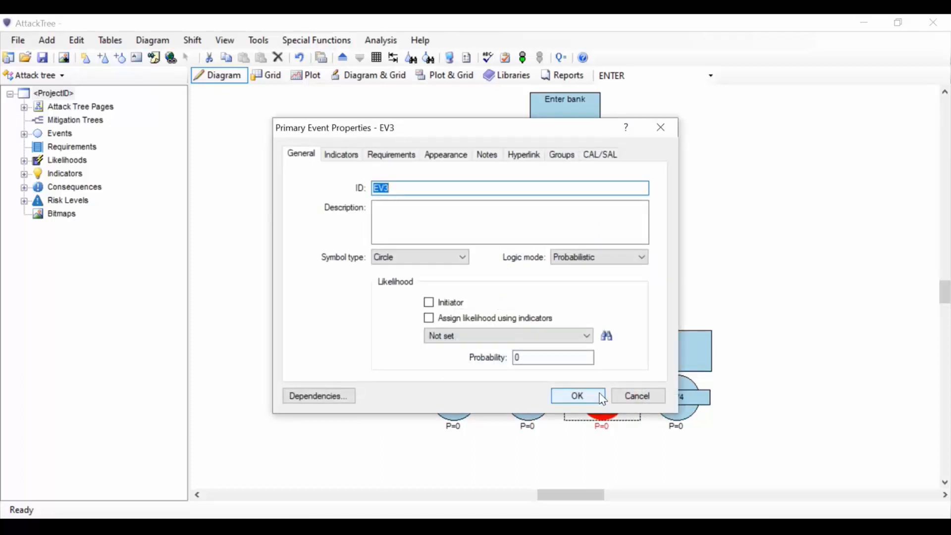
type("KIDNAP")
left_click(441, 228)
type("Kidnap bank manager")
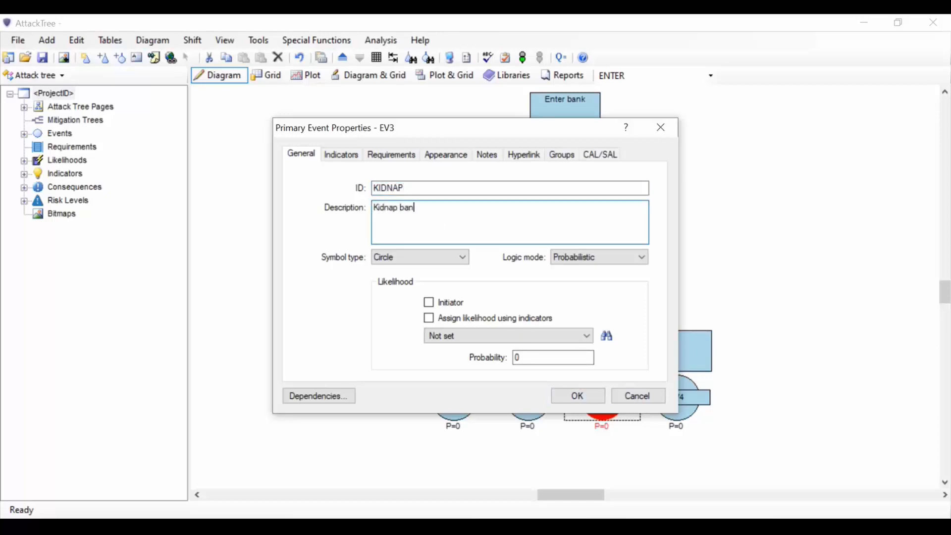
left_click(583, 396)
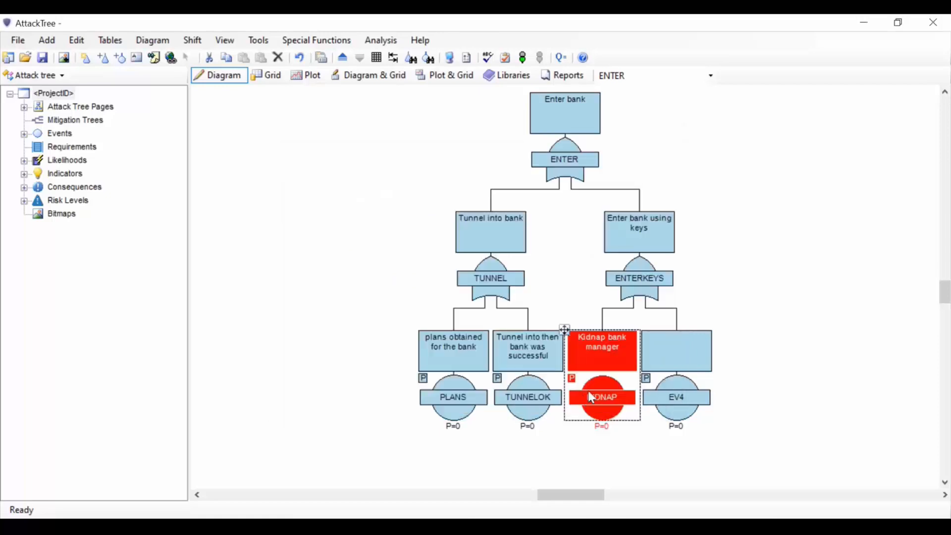
Step: Set event EV4's ID to KEYS and its description to "Steal the keys", and deselect the event
double_click(691, 372)
type("KEYS")
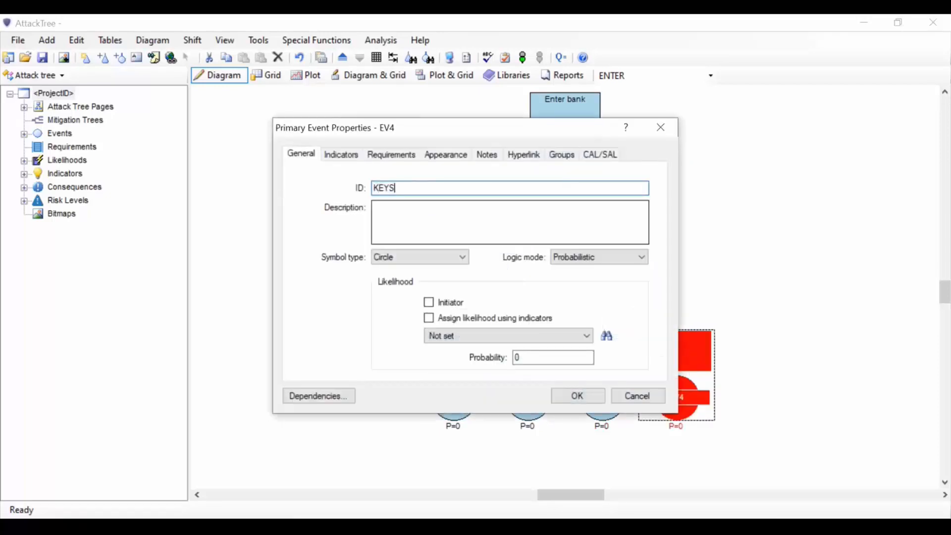
left_click(387, 210)
type("Steal the keys")
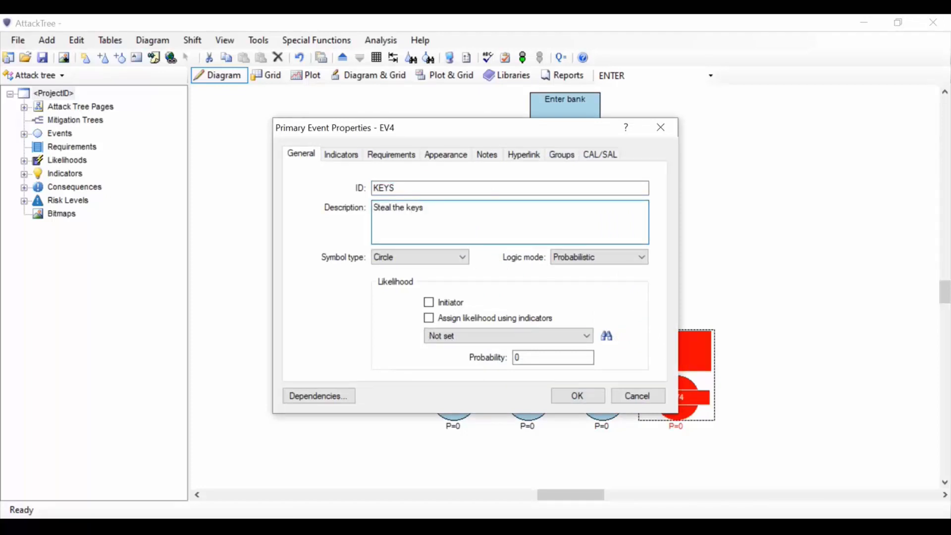
left_click(577, 399)
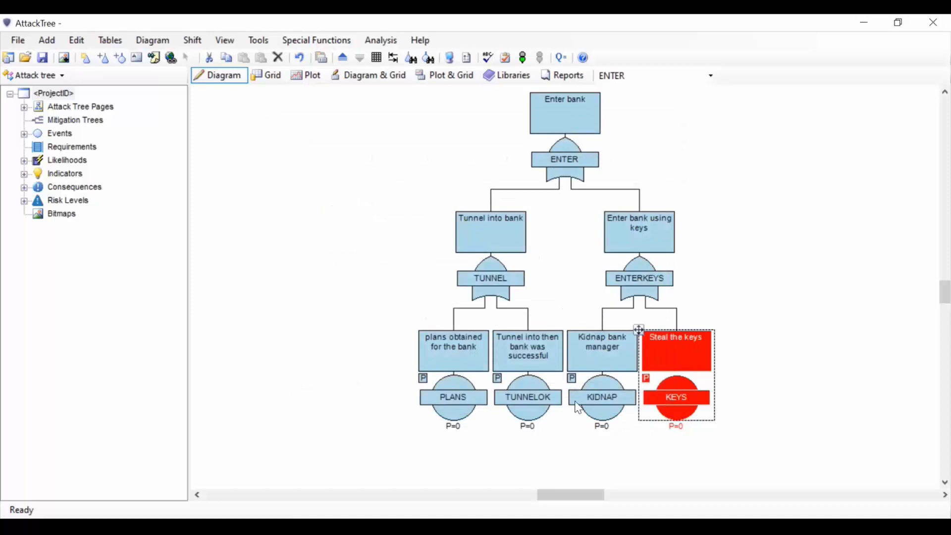
left_click(741, 311)
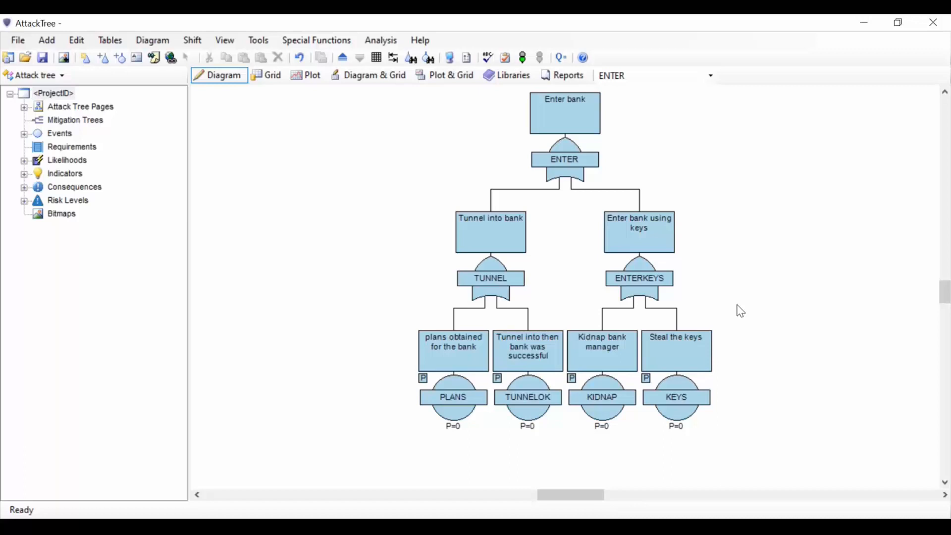
Step: Change the TUNNEL gate's type to AND and deselect the gate
double_click(490, 280)
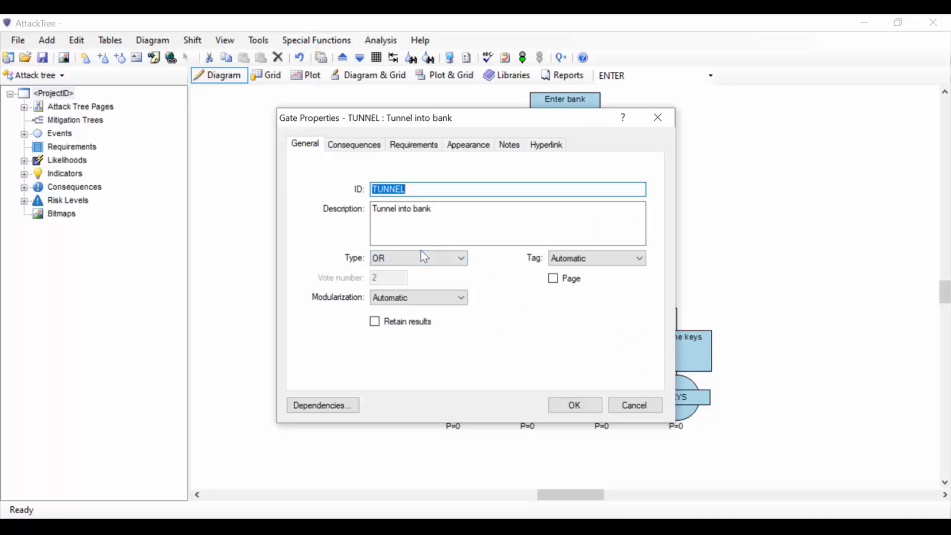
left_click(452, 257)
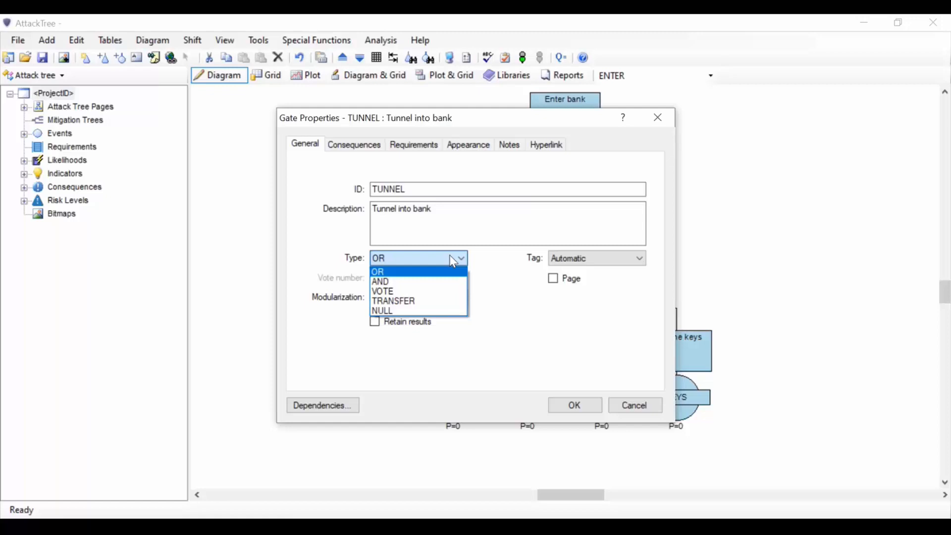
left_click(448, 282)
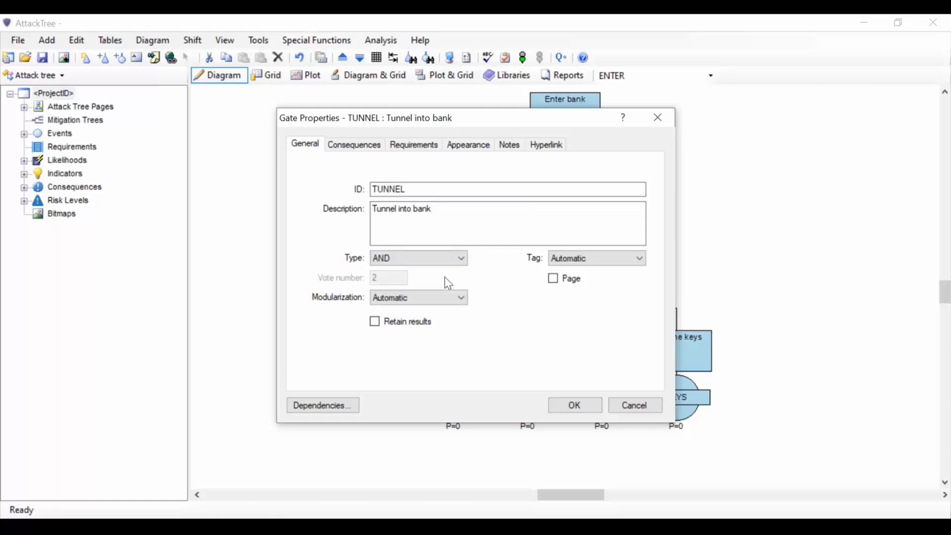
left_click(564, 401)
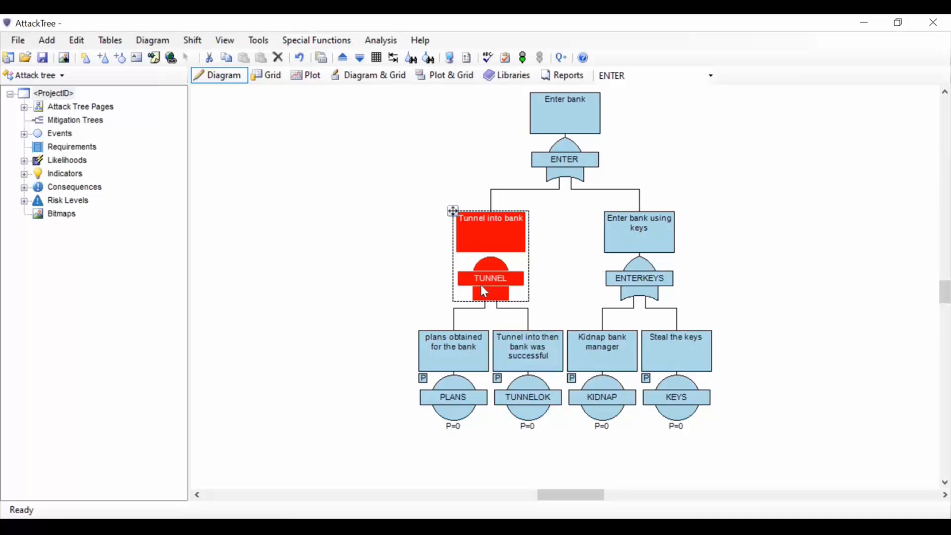
left_click(400, 266)
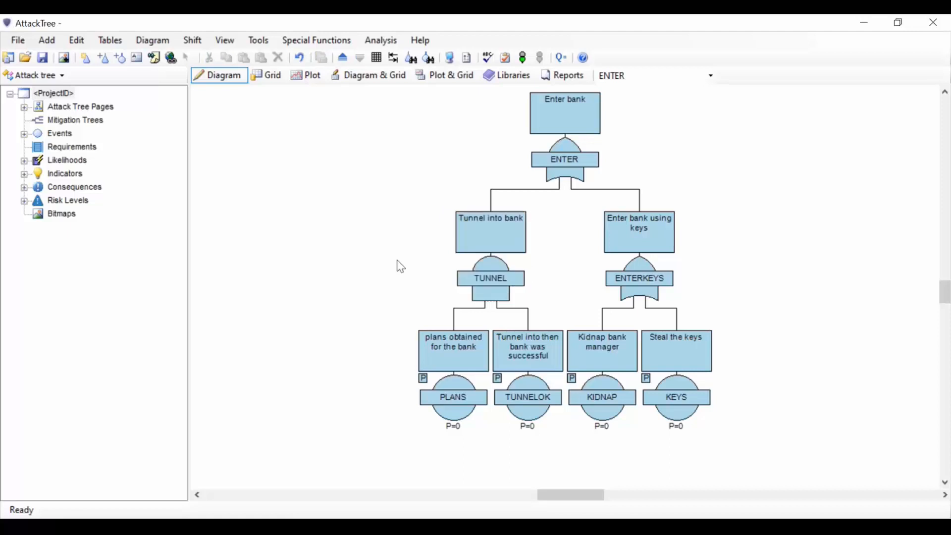
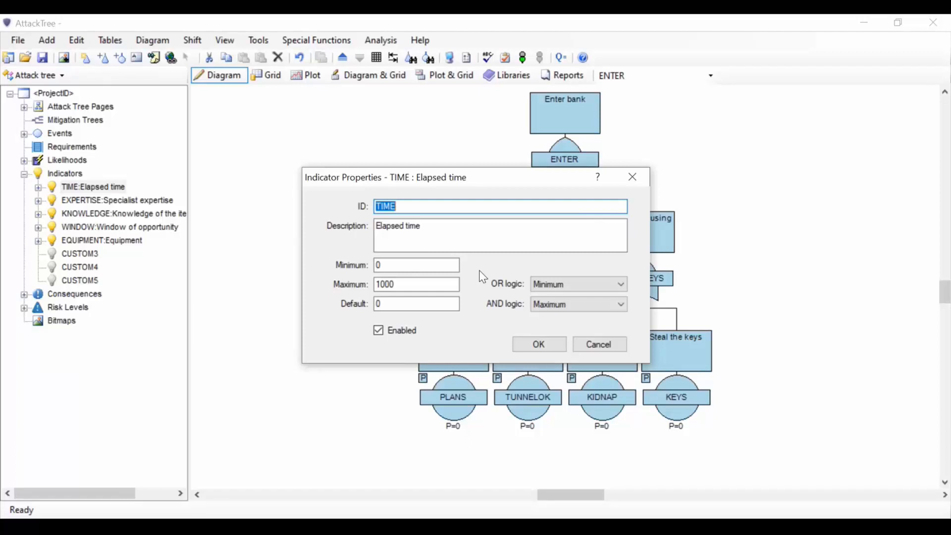
Step: Review the OR logic options of the TIME indicator and close its properties with the logic unaltered
left_click(618, 284)
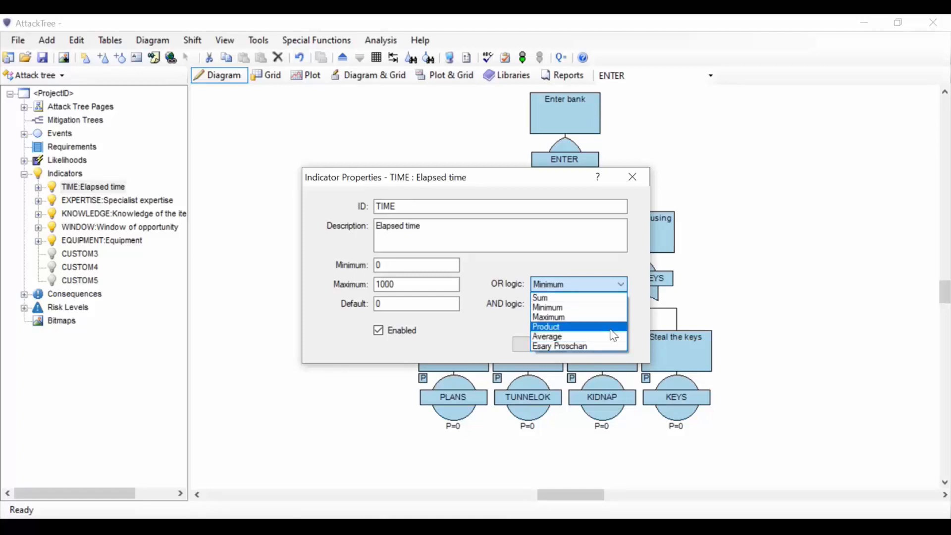
left_click(501, 328)
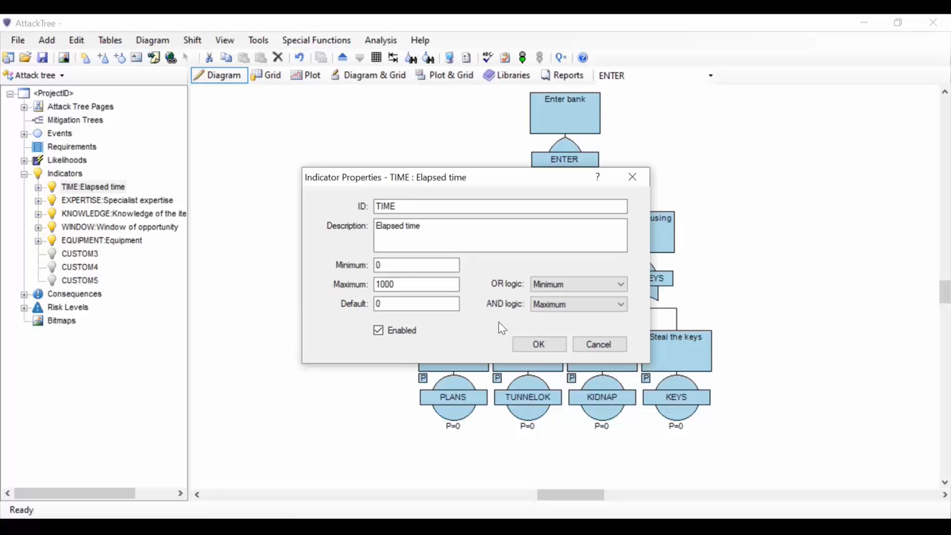
left_click(540, 345)
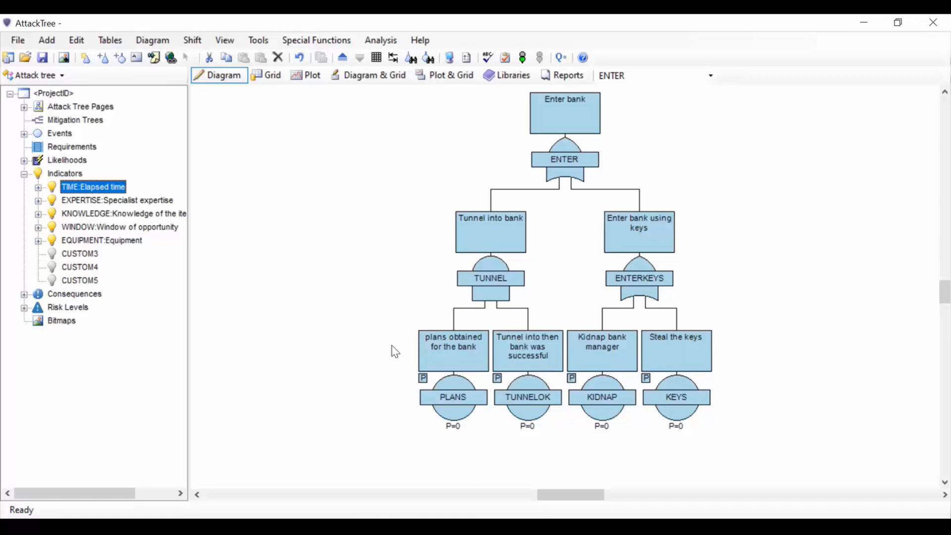
Step: Set the PLANS event's TIME indicator to 30 and its EXPERTISE indicator to 5
double_click(449, 399)
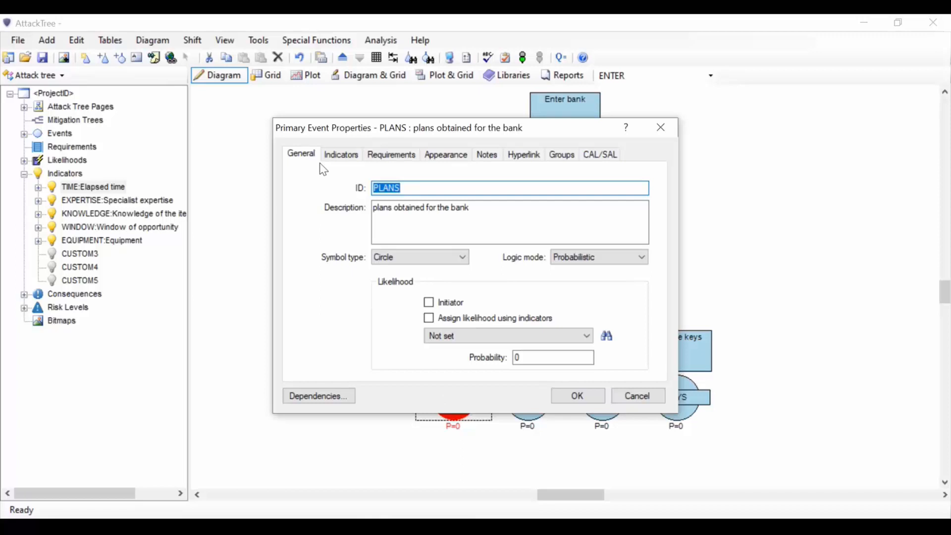
left_click(341, 155)
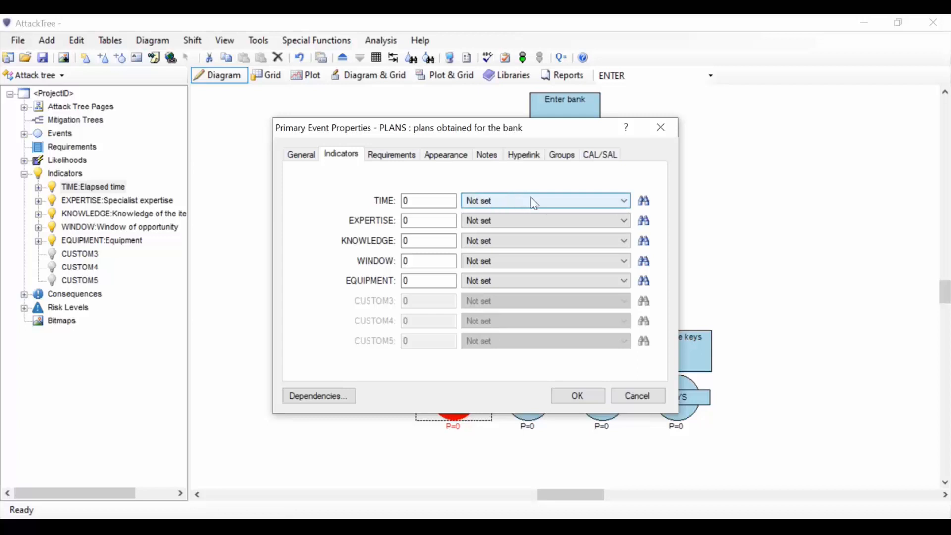
left_click(436, 201)
key("BackSpace")
type("30")
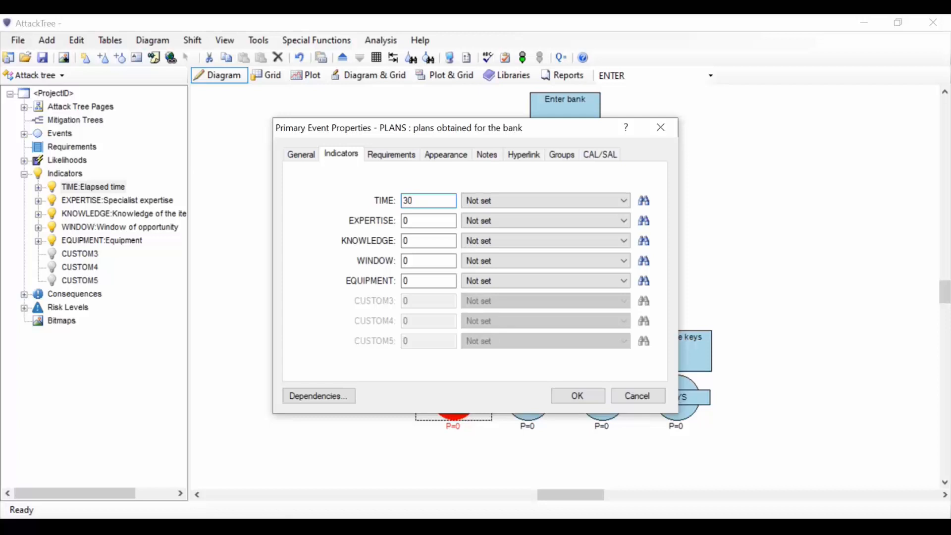
left_click(429, 218)
key("BackSpace")
type("5")
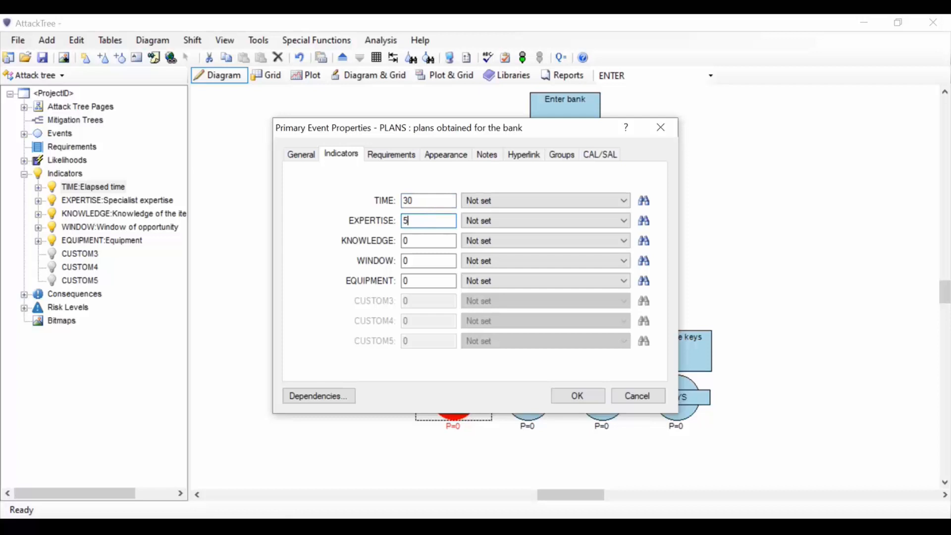
Step: Set the PLANS event's probability to 0.1, apply its properties and deselect it
left_click(299, 155)
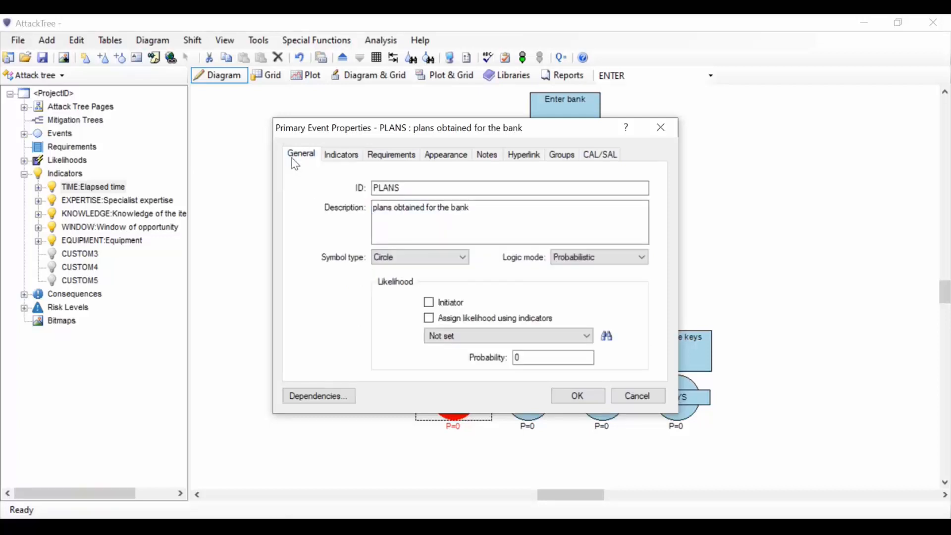
left_click(539, 356)
type(".1")
left_click(578, 399)
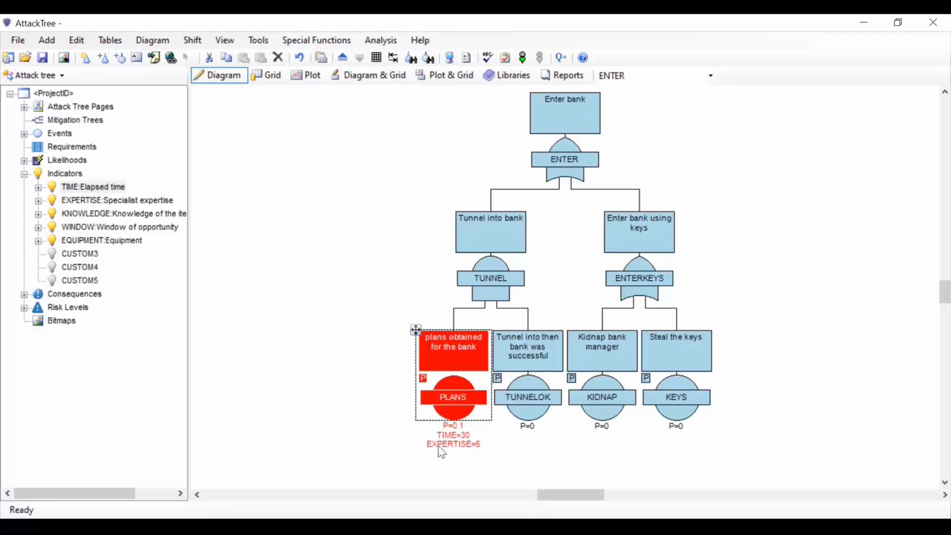
left_click(471, 467)
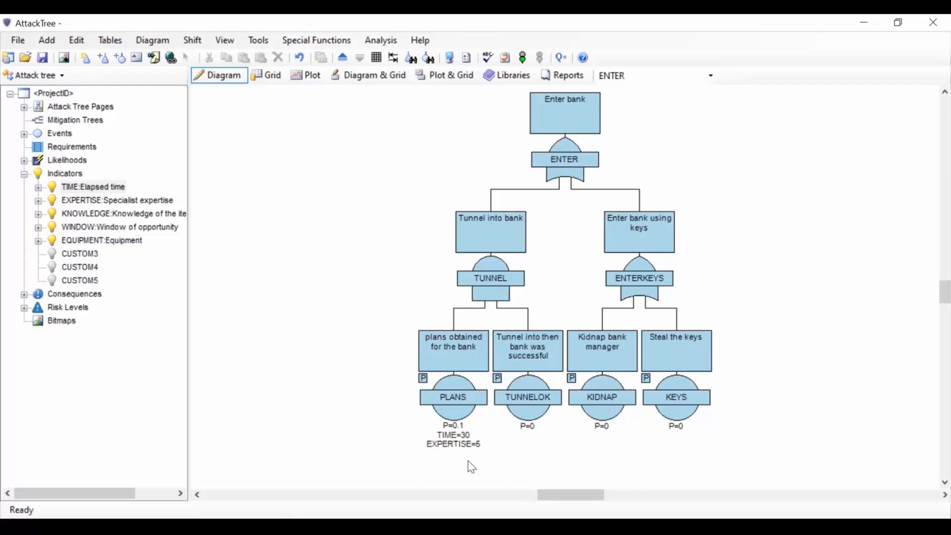
Step: Set the TUNNELOK event's probability to 0.0001
double_click(528, 403)
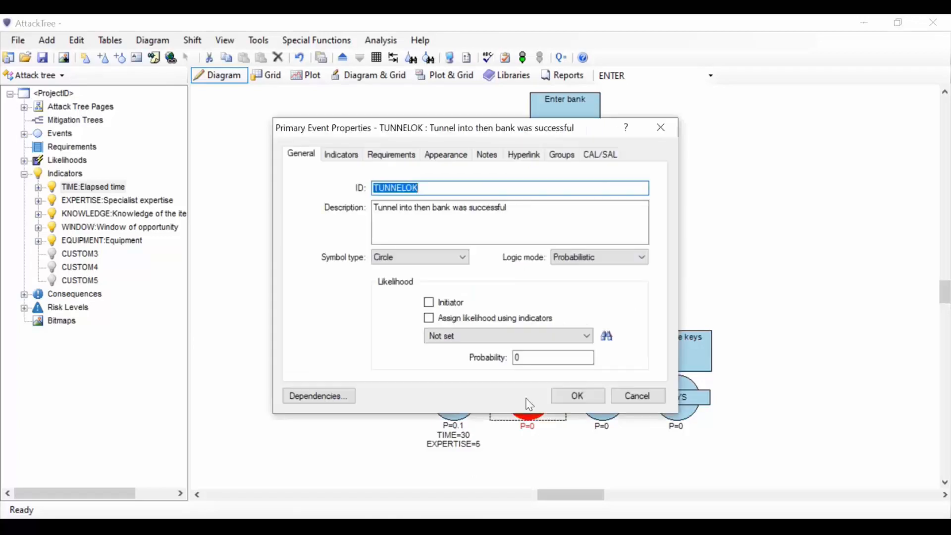
left_click(537, 359)
type(".")
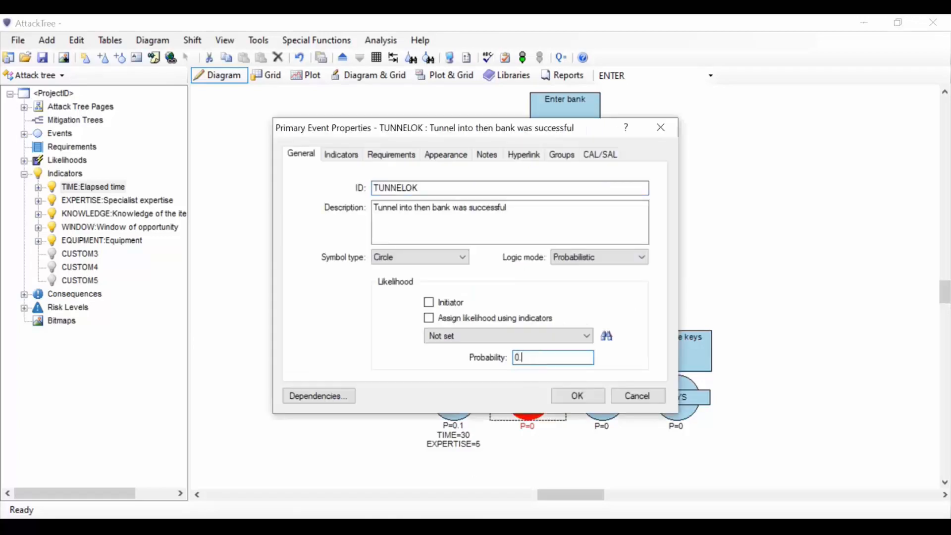
type("0001")
Step: Set the TUNNELOK event's TIME indicator to 400 and its EXPERTISE indicator to 100, and apply its properties
left_click(341, 157)
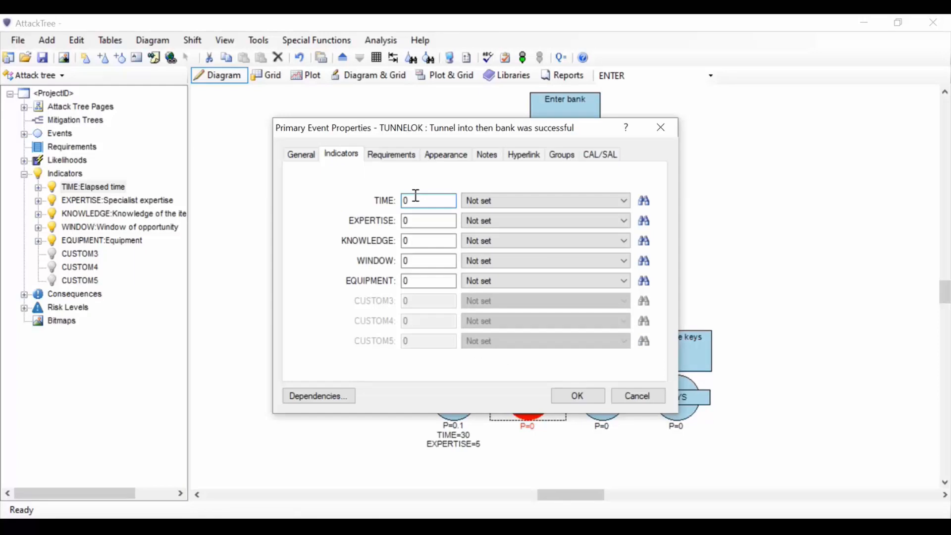
key("BackSpace")
type("400")
left_click(438, 222)
key("BackSpace")
type("100")
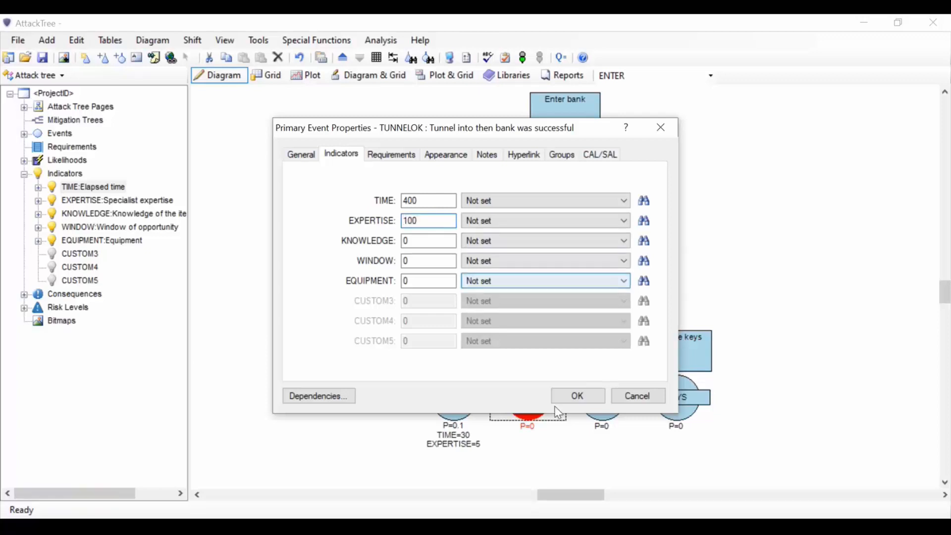
left_click(576, 395)
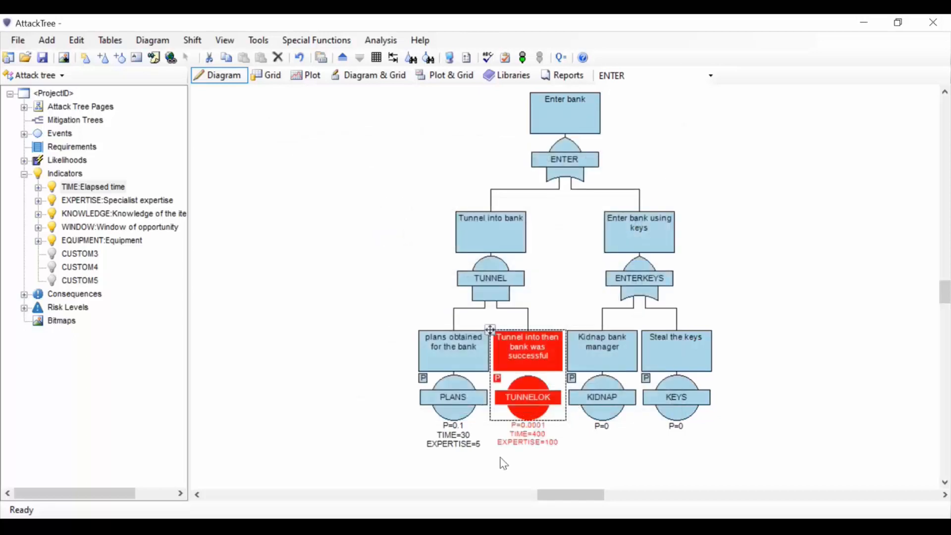
Step: Set the KIDNAP event's probability to 0.1
double_click(599, 400)
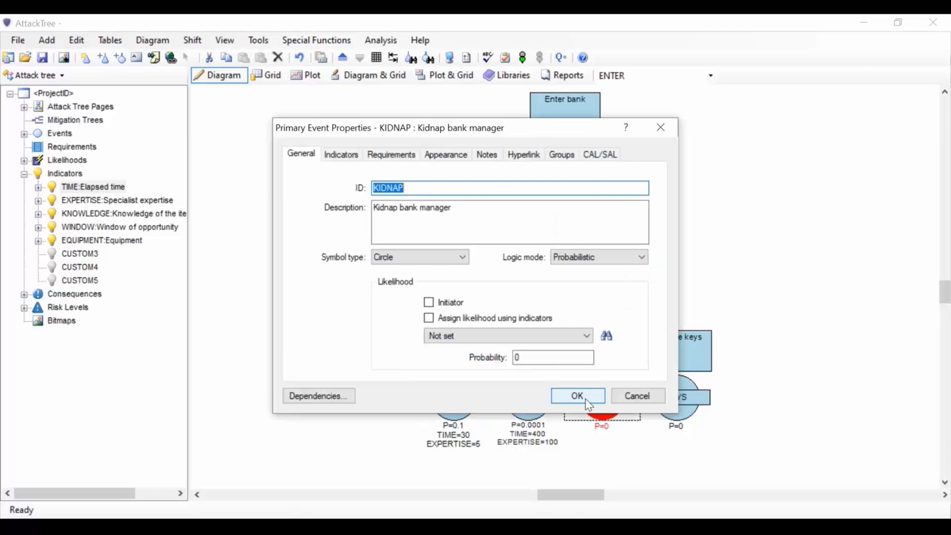
left_click(548, 358)
type(".5")
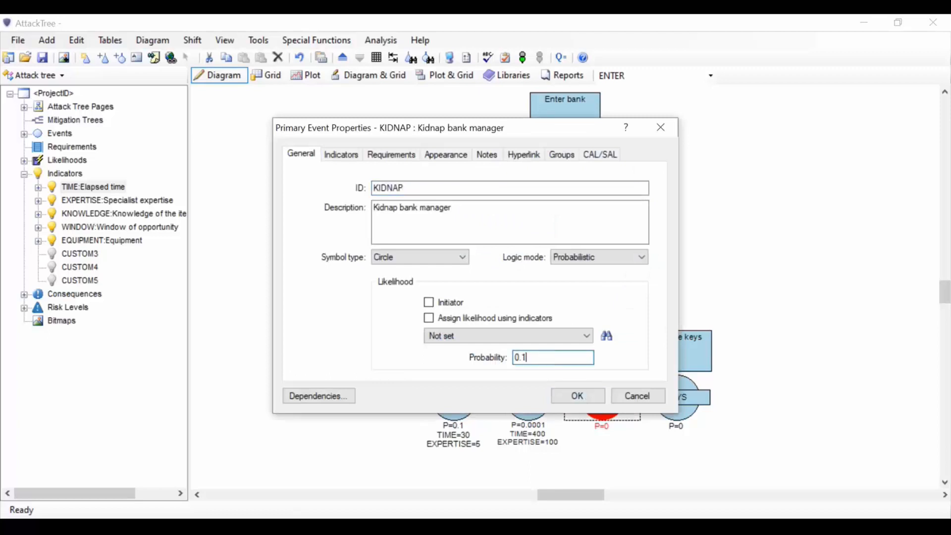
Step: Set the KIDNAP event's TIME indicator to 10 and its EXPERTISE indicator to 2, and apply its properties
left_click(349, 158)
double_click(417, 200)
key("BackSpace")
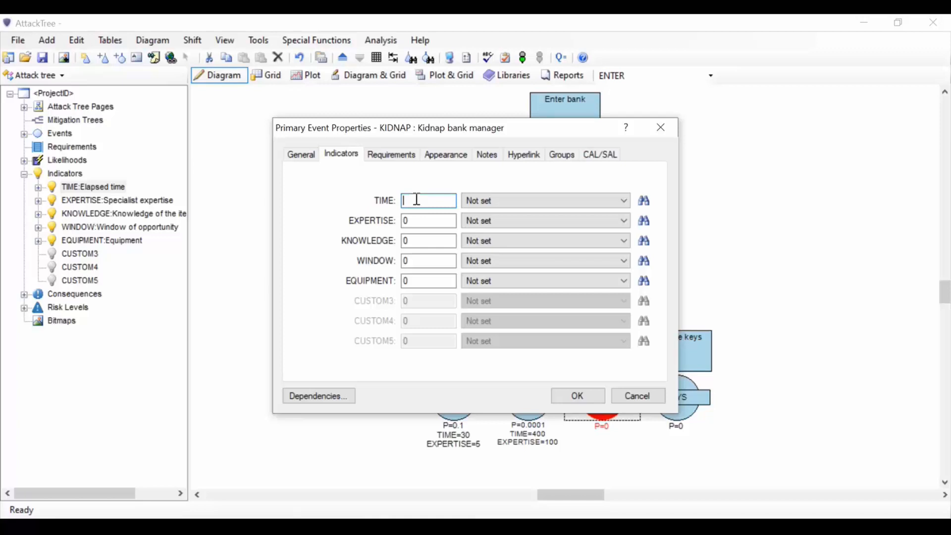
type("10")
double_click(427, 221)
key("BackSpace")
type("2")
left_click(567, 394)
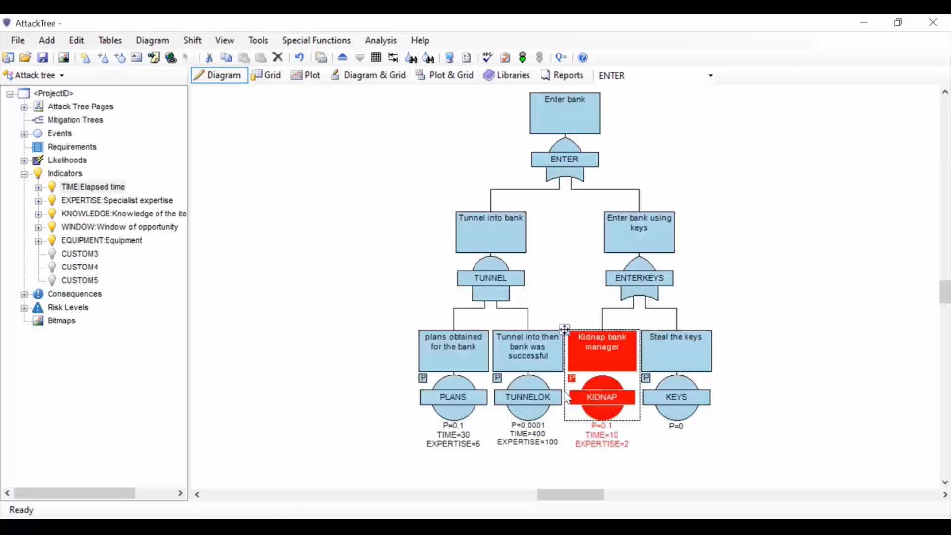
Step: Set the probability of the KEYS event (Steal the keys) to 0.1
double_click(680, 398)
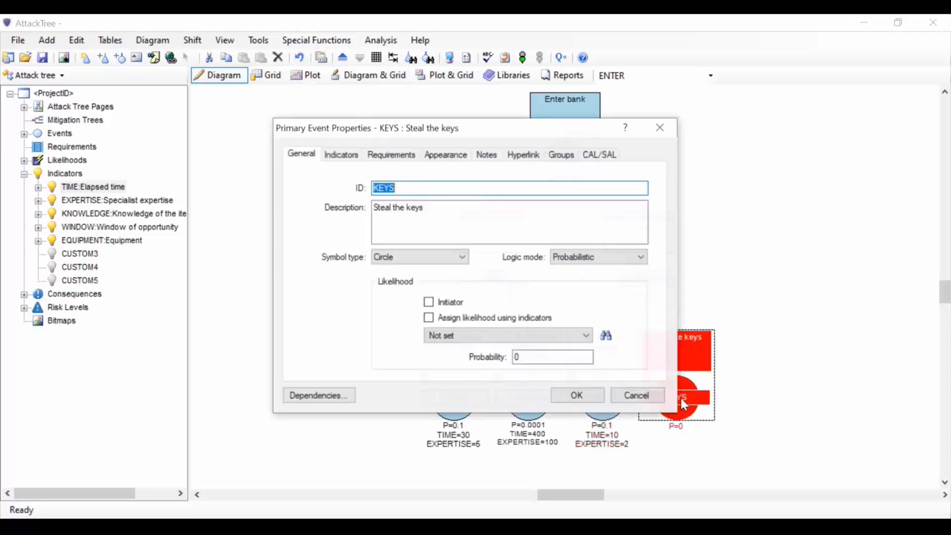
left_click(526, 357)
type(".1")
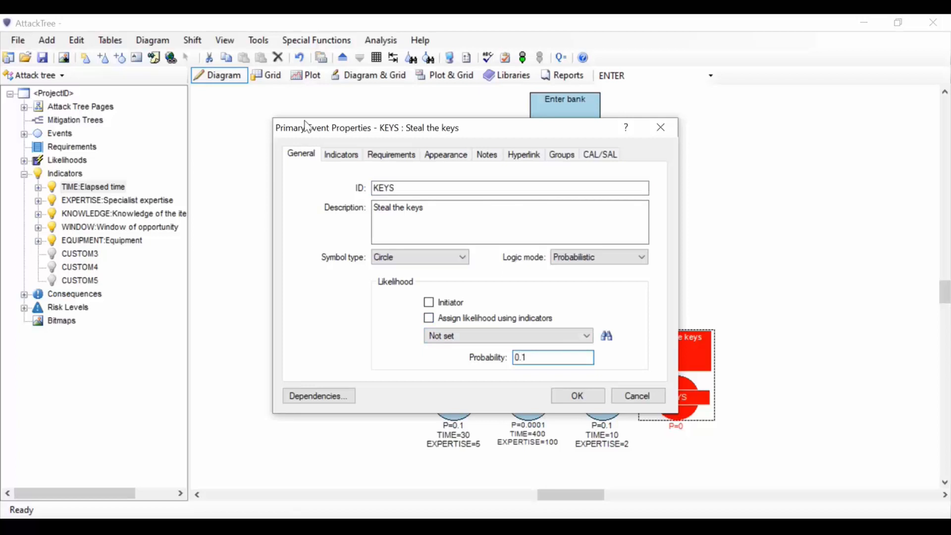
Step: Set the KEYS event's TIME indicator to 5 and its EXPERTISE indicator to 4, apply its properties and deselect it
left_click(341, 155)
left_click(410, 200)
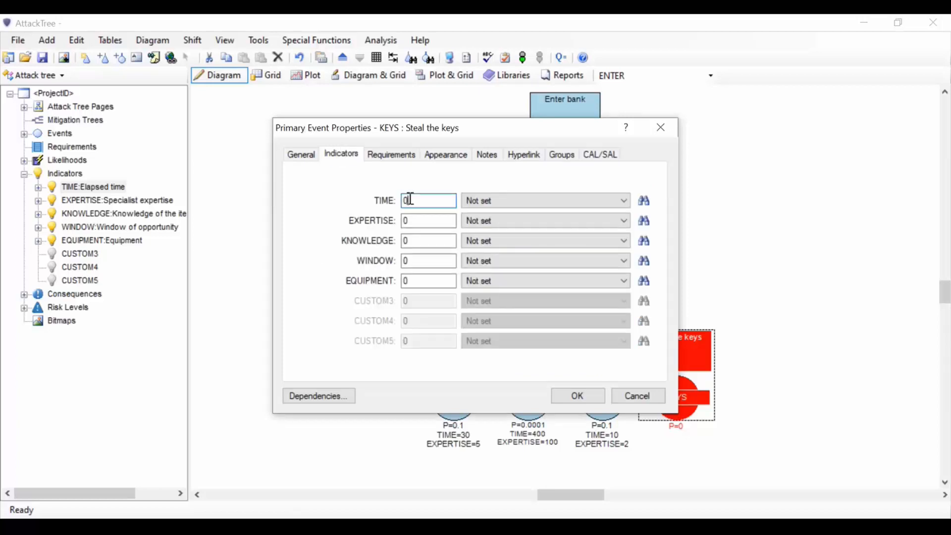
key("BackSpace")
type("5")
left_click(418, 218)
key("BackSpace")
type("4")
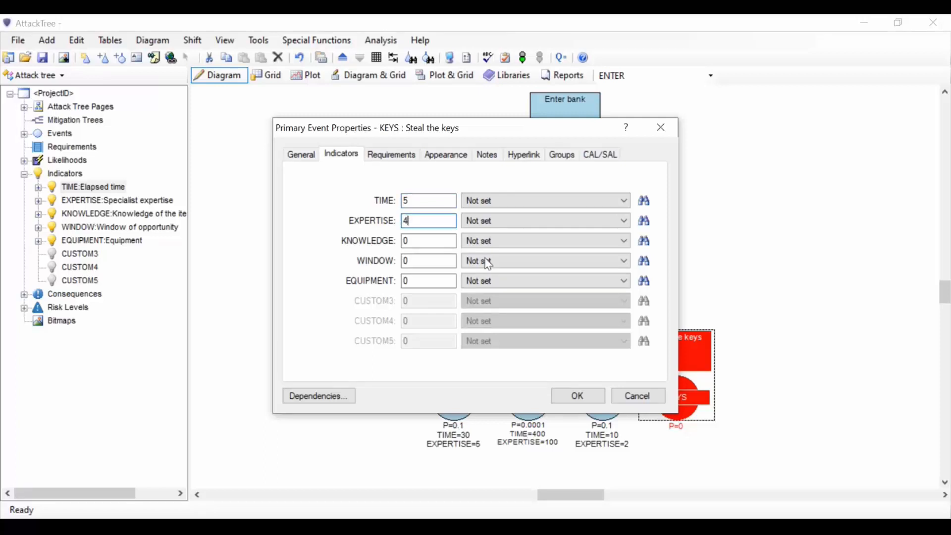
left_click(568, 399)
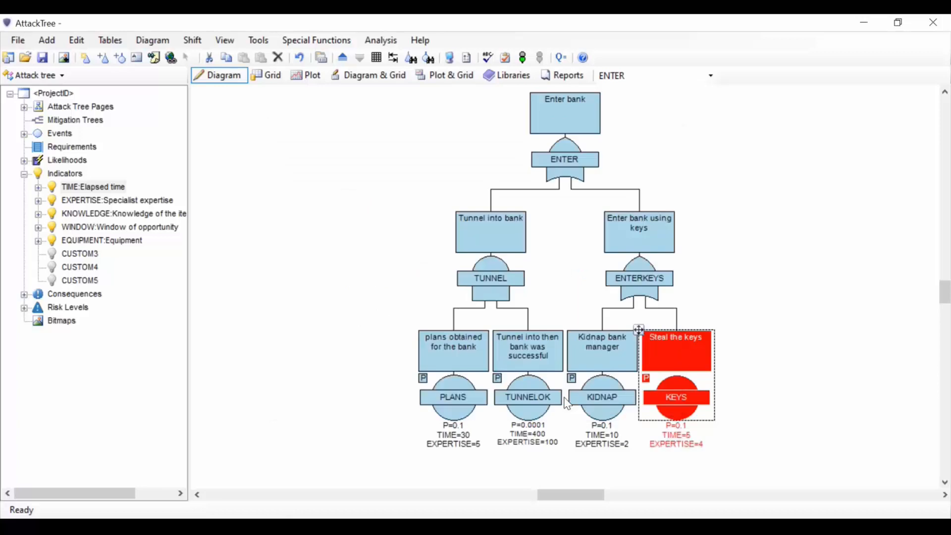
left_click(797, 266)
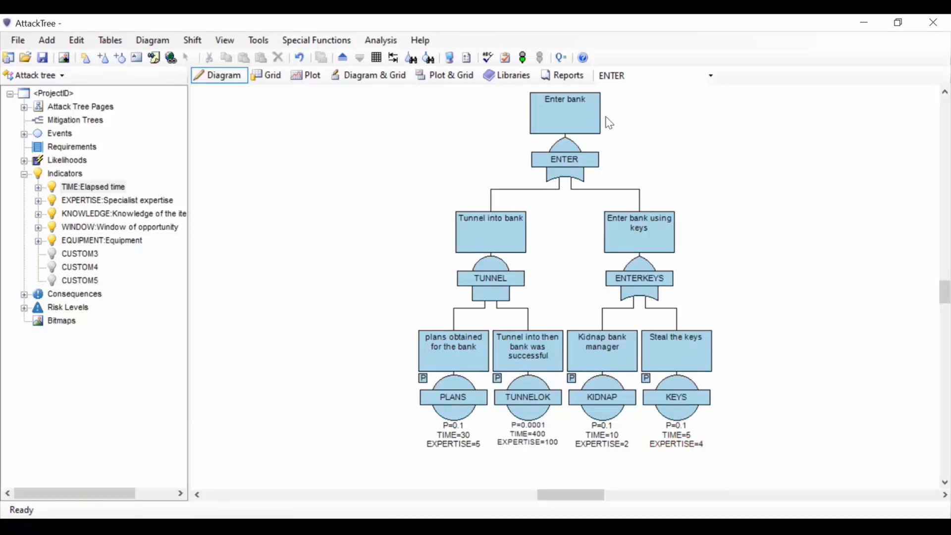
Step: Perform the analysis of the attack tree and turn on the display of gate indicators in the project's view options
left_click(522, 62)
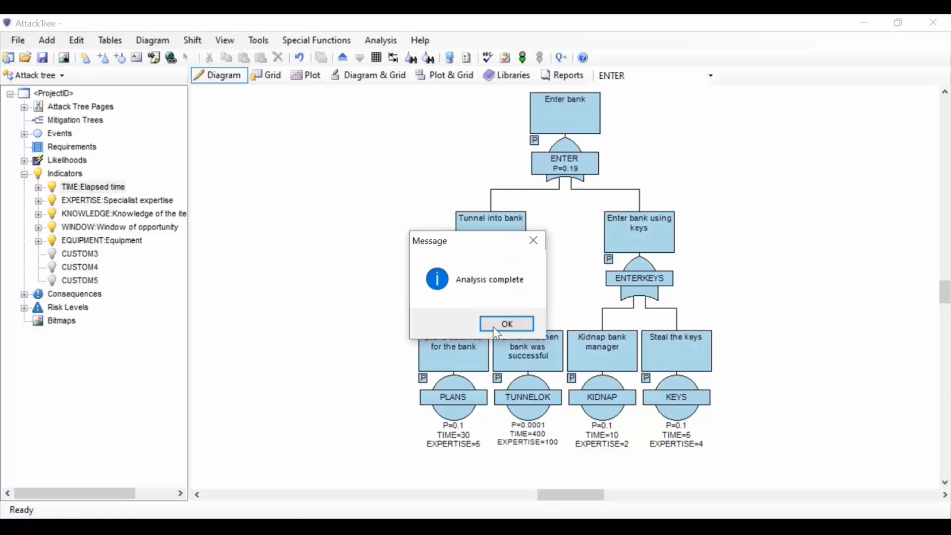
left_click(495, 327)
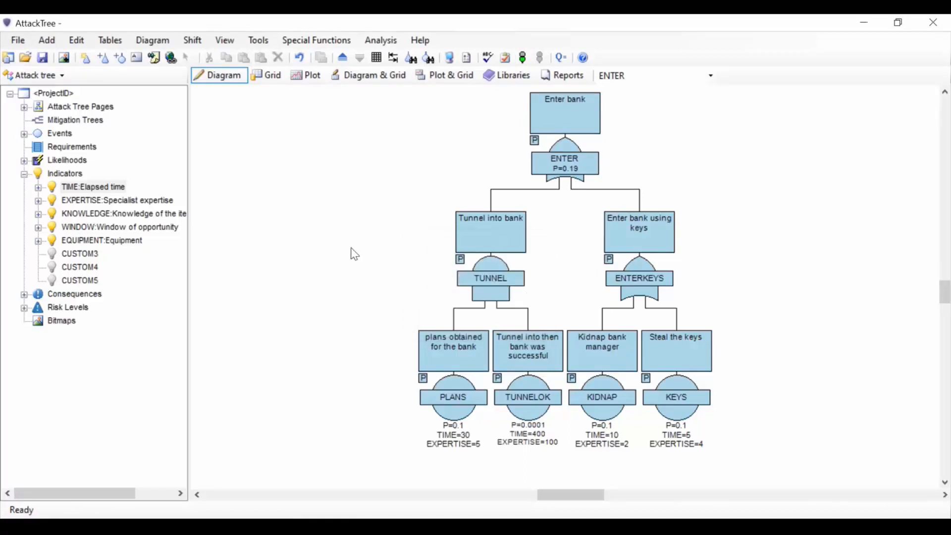
left_click(224, 42)
left_click(249, 57)
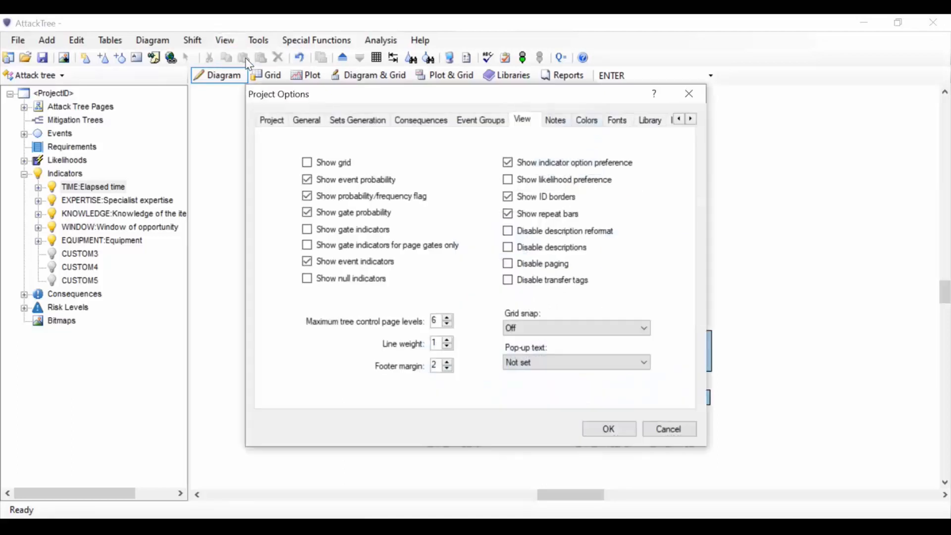
left_click(508, 214)
left_click(307, 231)
left_click(597, 430)
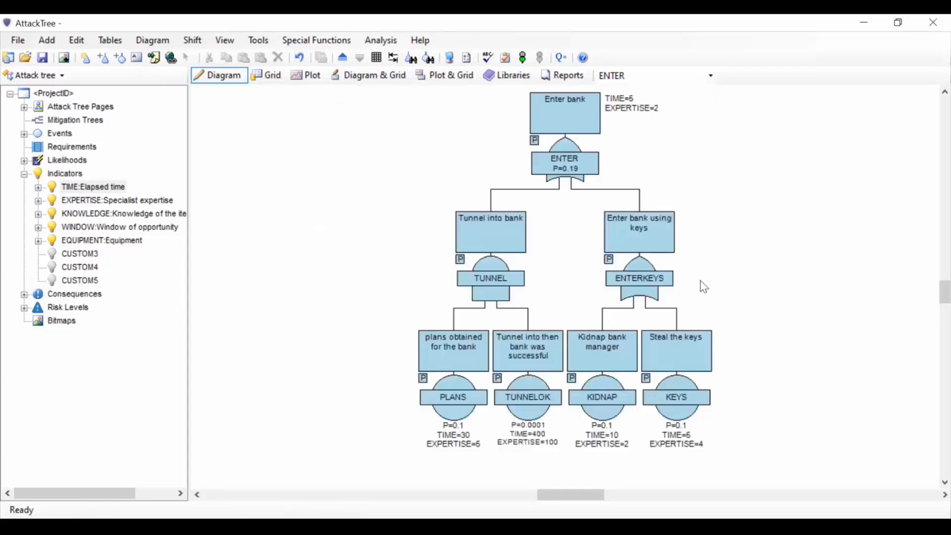
Step: Check the Retain results option in the TUNNEL gate's properties and cancel the dialog
left_click(515, 275)
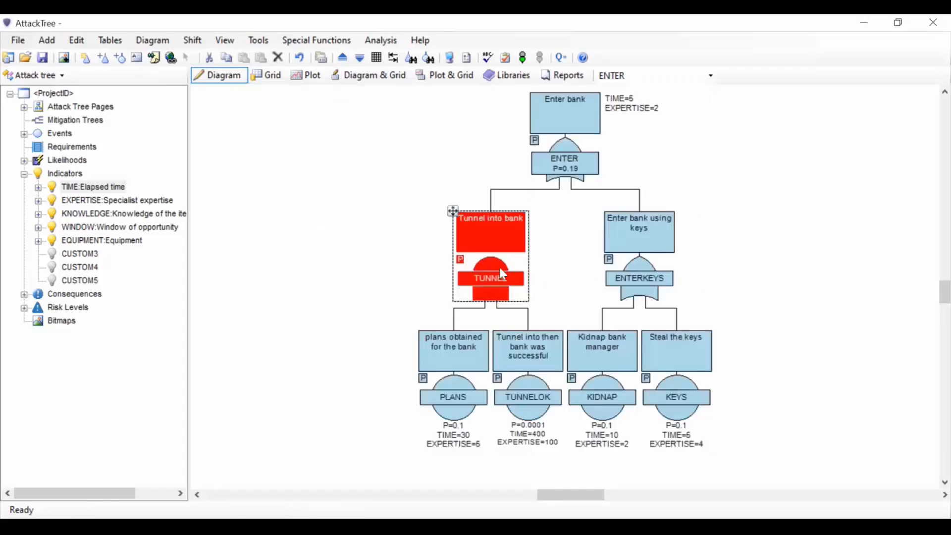
left_click(552, 241)
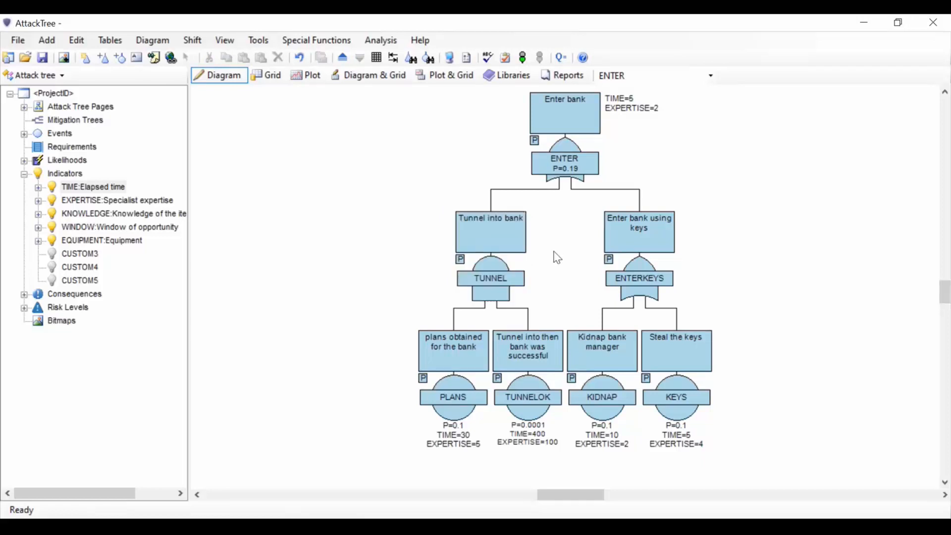
double_click(498, 279)
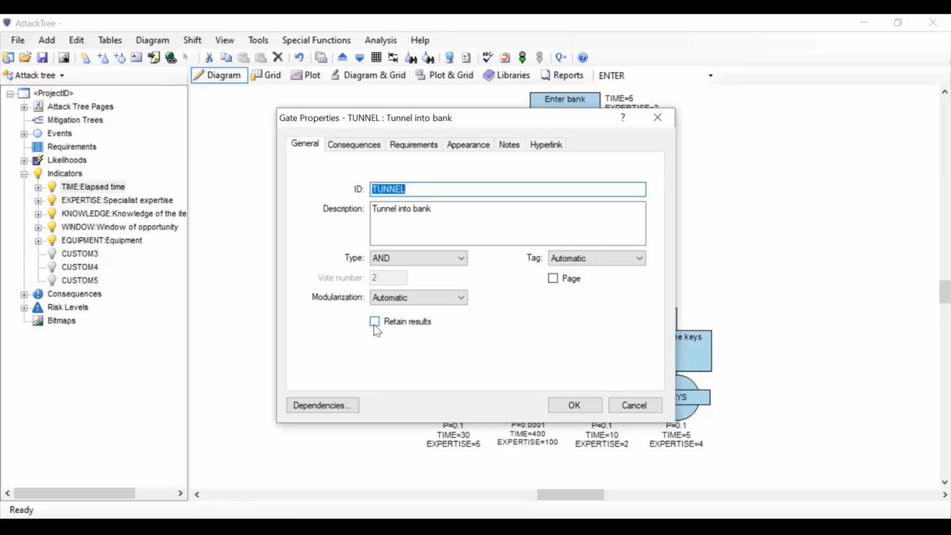
left_click(637, 407)
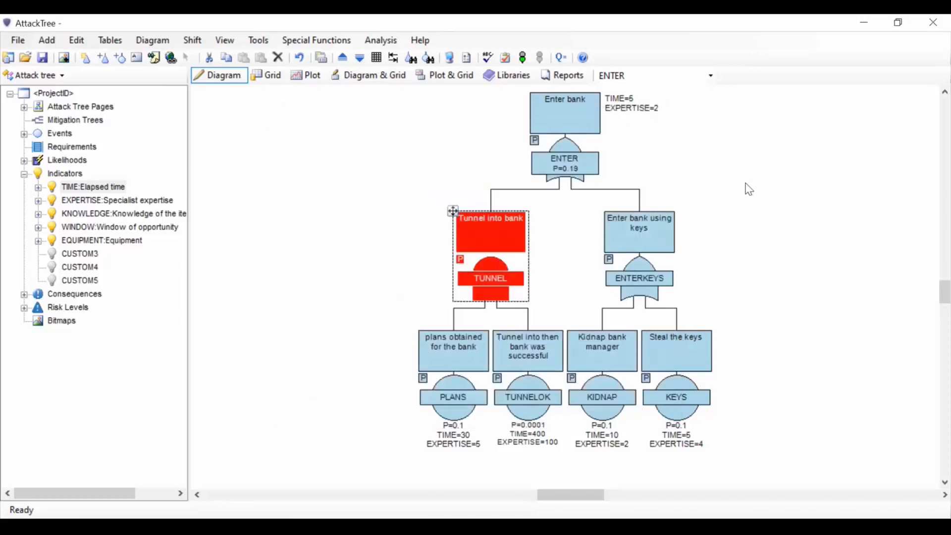
Step: Retain analysis results for all gates and perform the analysis again
left_click(379, 41)
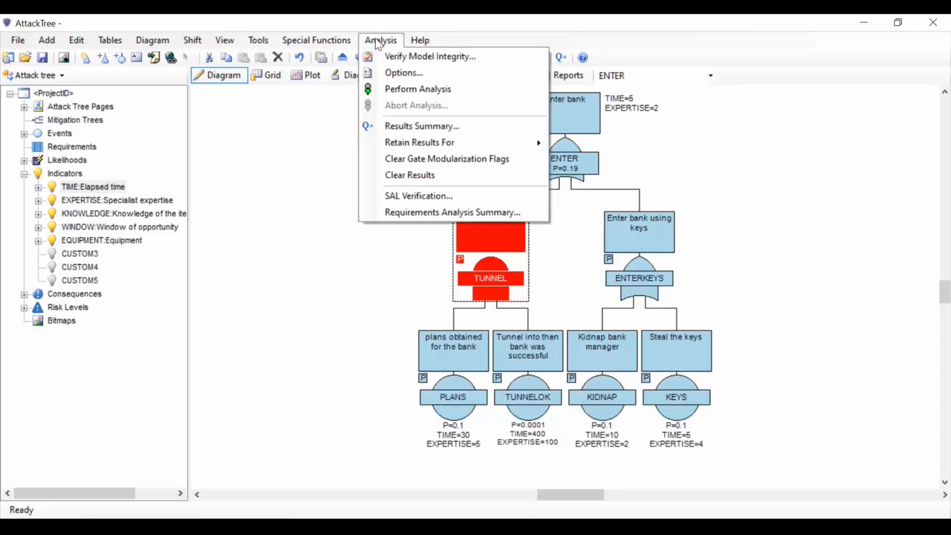
mouse_move(422, 148)
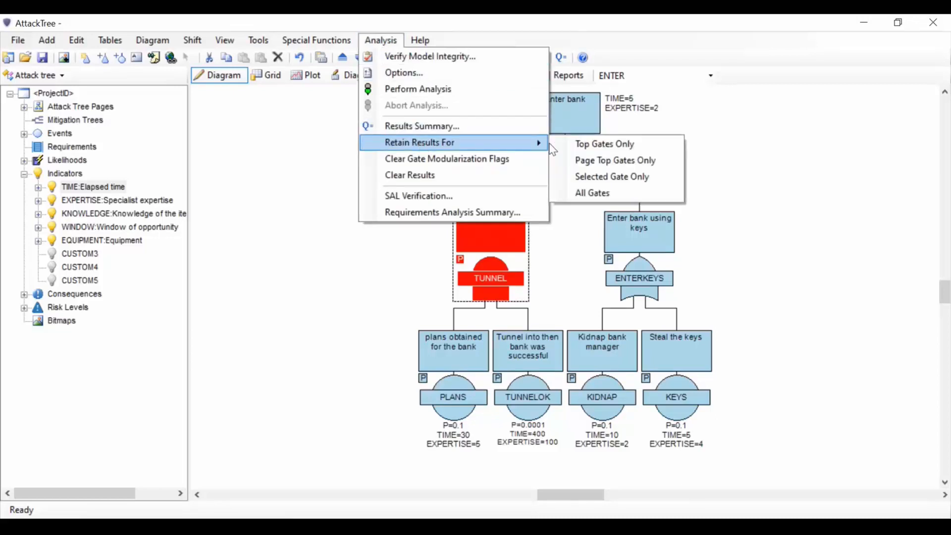
left_click(603, 194)
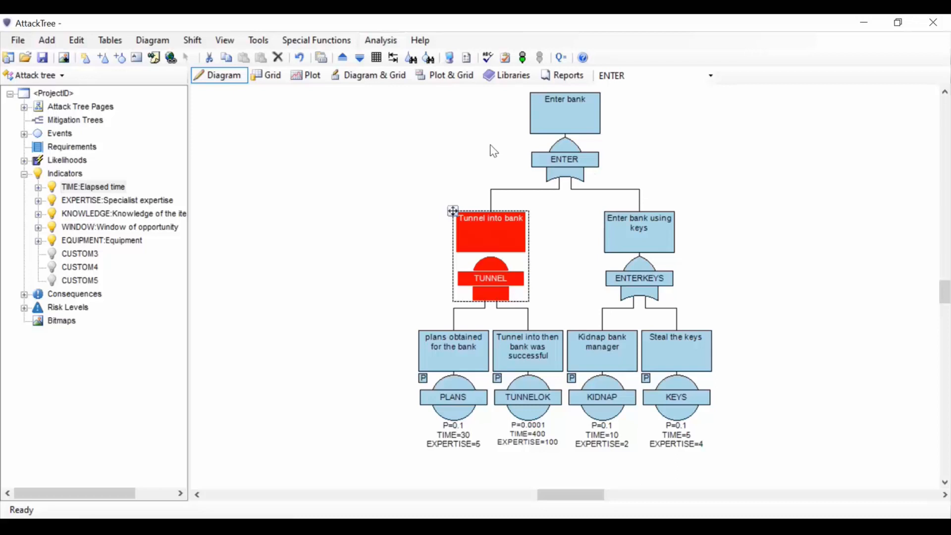
left_click(524, 58)
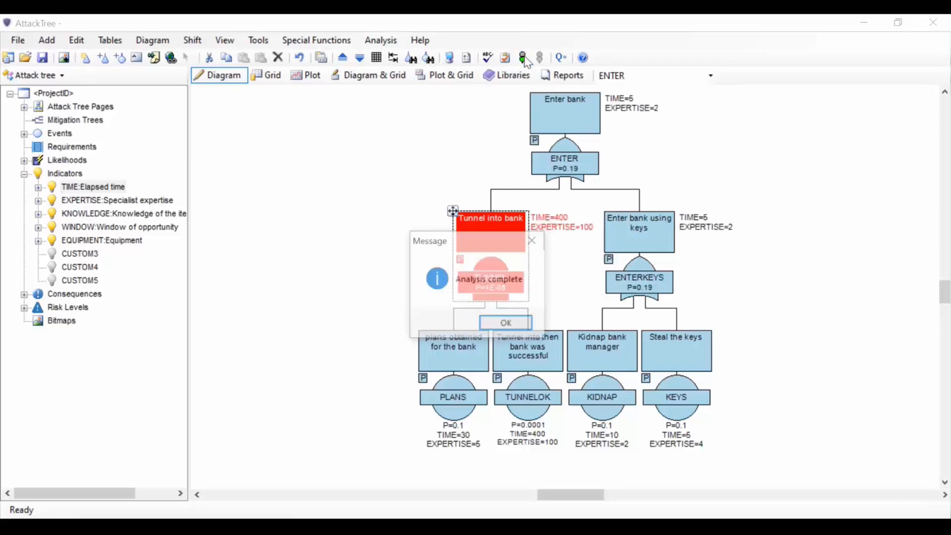
left_click(505, 324)
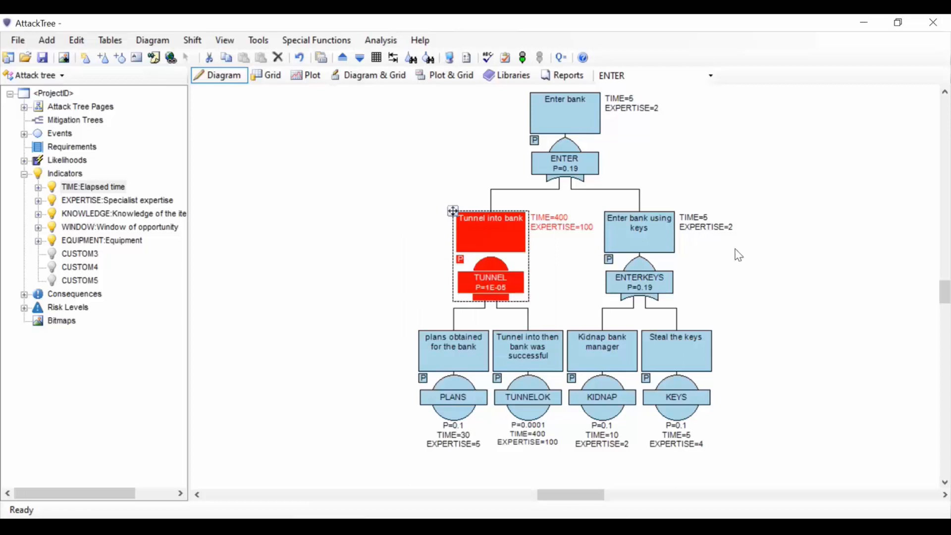
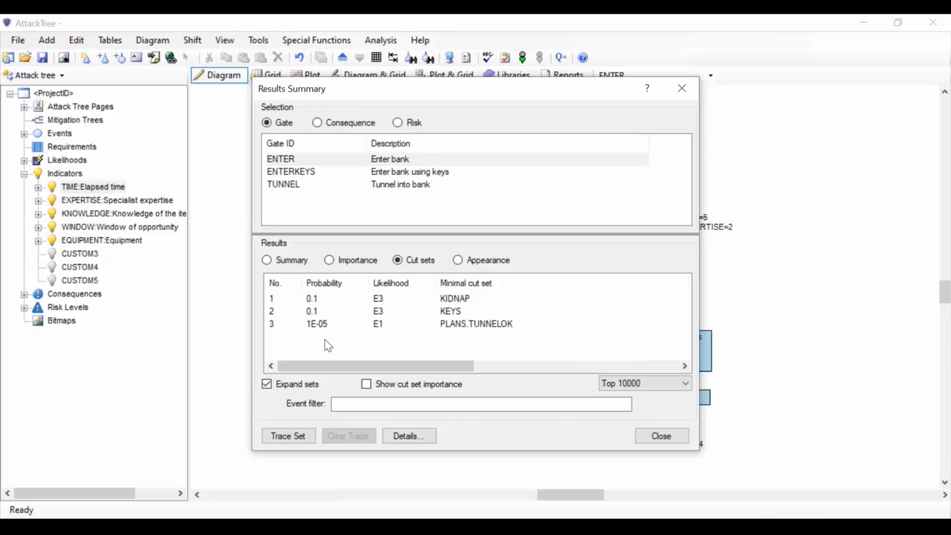
Step: Review the minimal cut sets of the ENTER gate in the results summary and close it
left_click(617, 159)
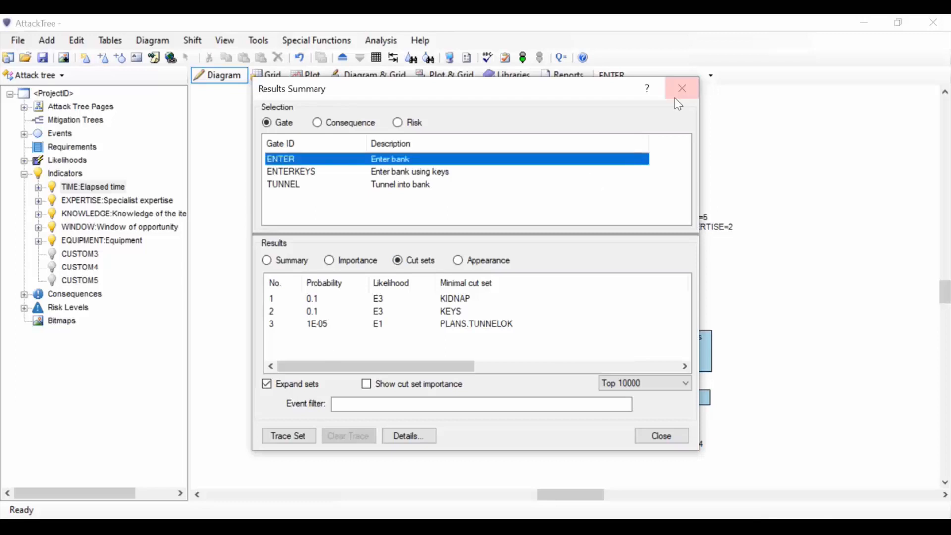
left_click(682, 89)
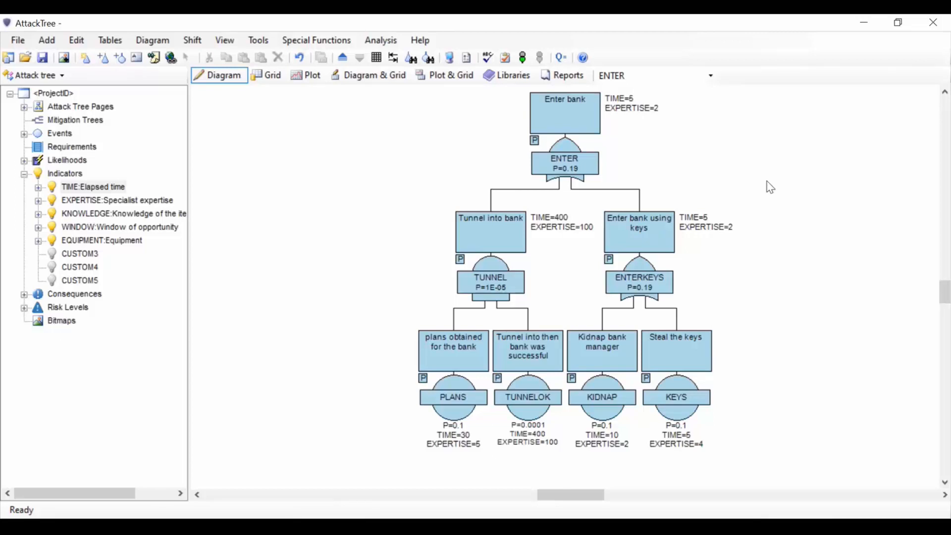
Step: Open the project export and choose Excel as the export type
left_click(18, 41)
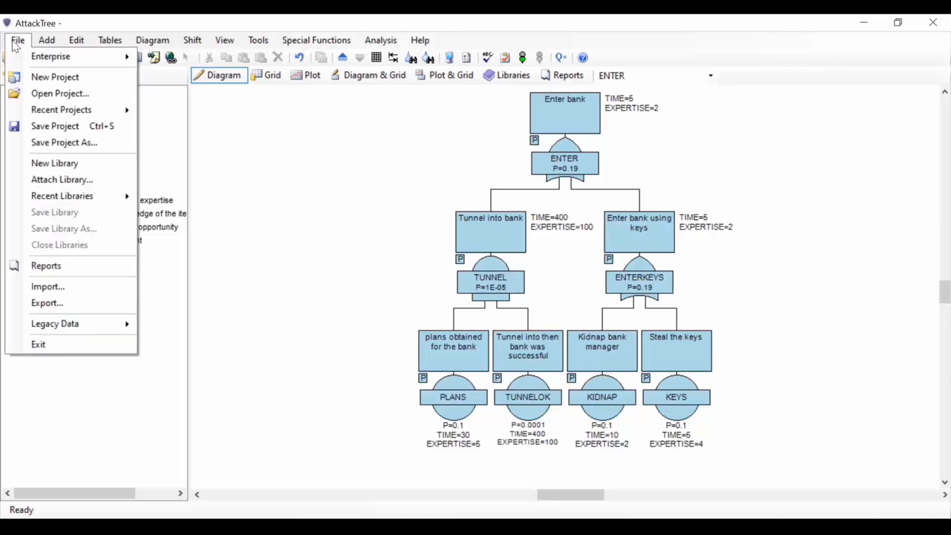
left_click(65, 302)
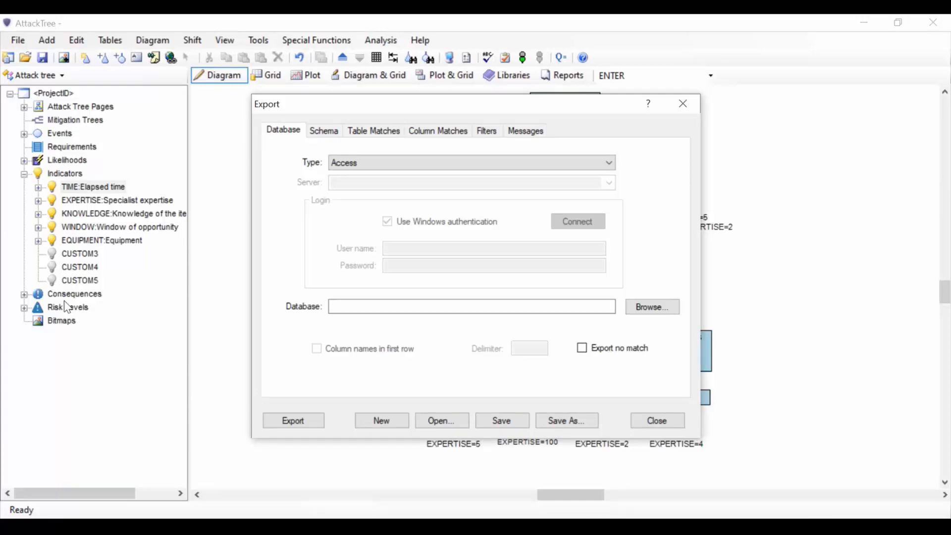
left_click(581, 168)
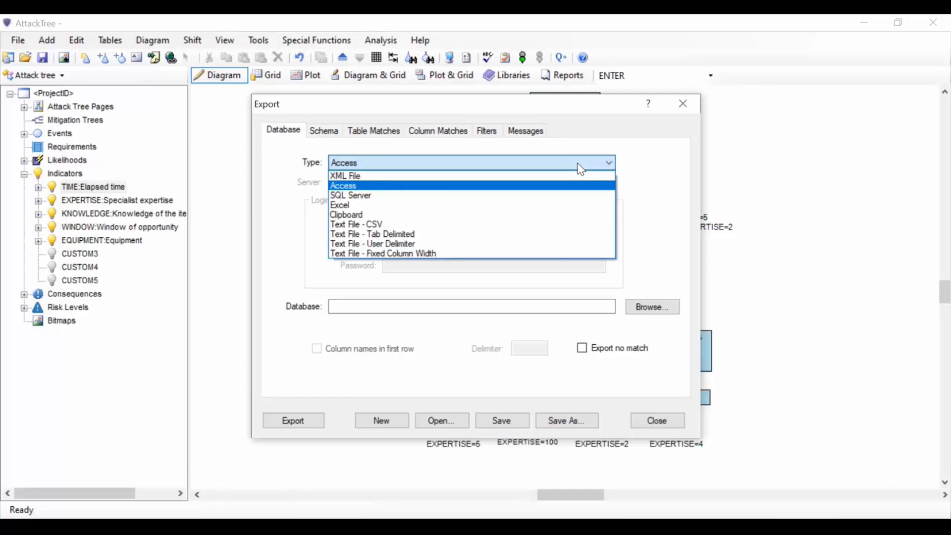
left_click(563, 205)
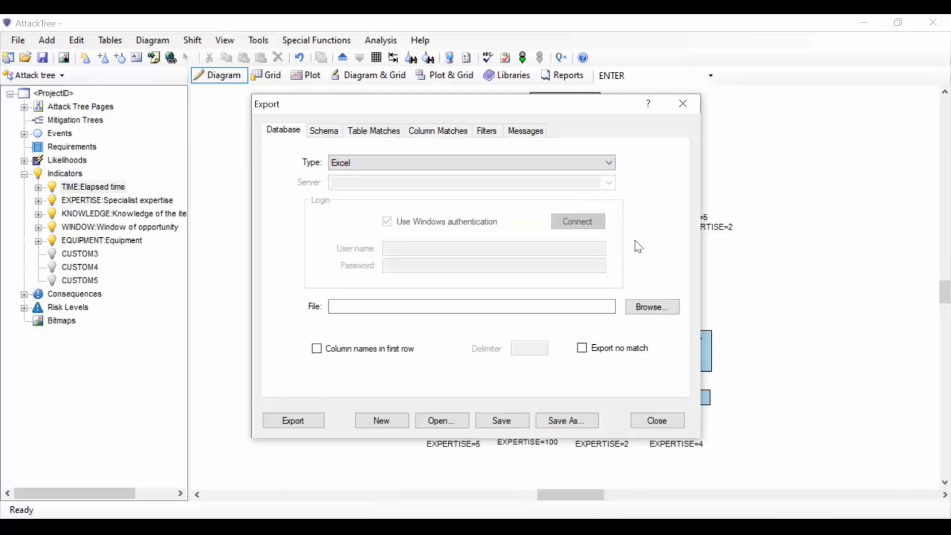
Step: Set the export file to "attacktree datademo" on the Desktop, with column names in the first row and Export no match enabled
left_click(643, 308)
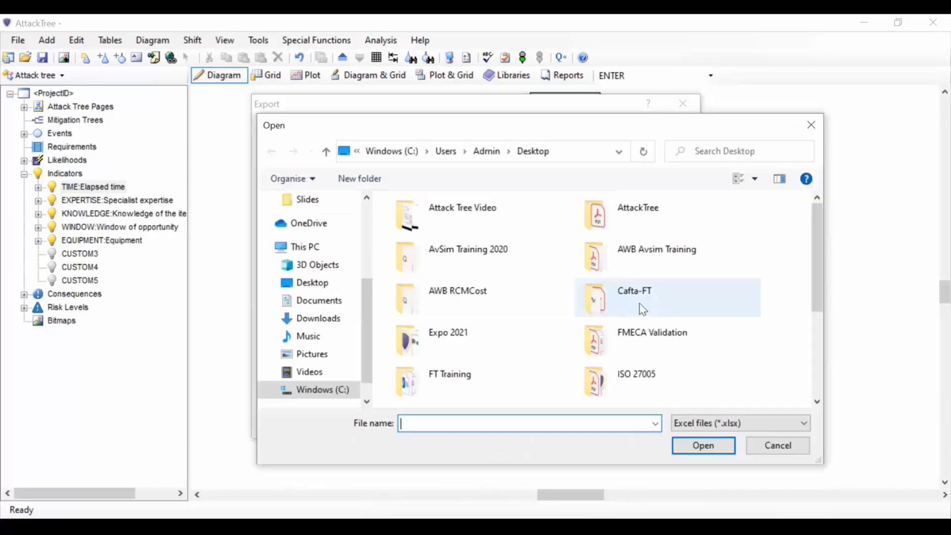
left_click(312, 283)
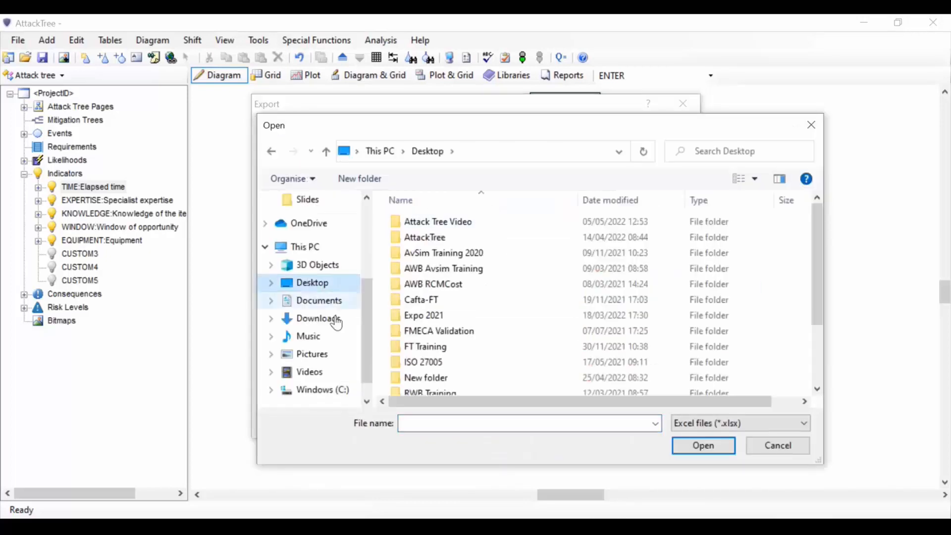
left_click(445, 426)
type("at")
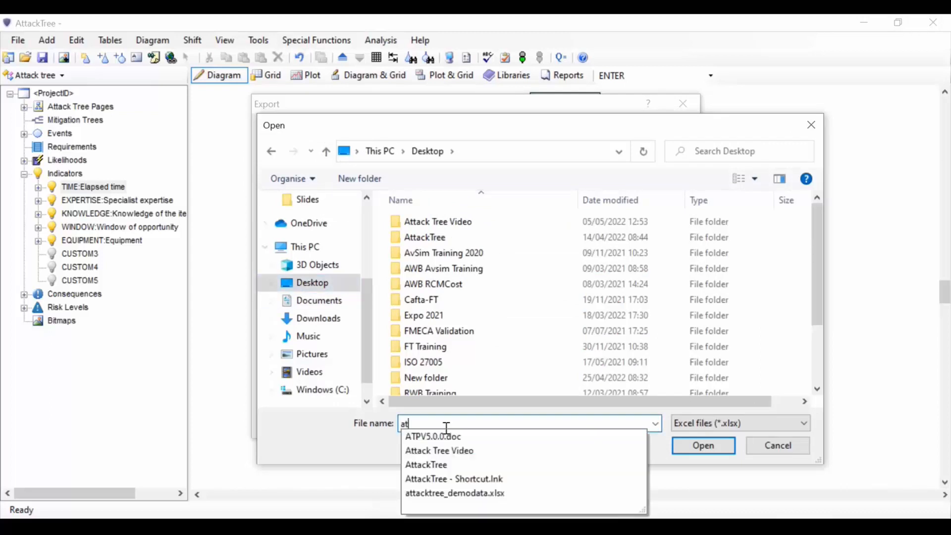
type("tacktree ")
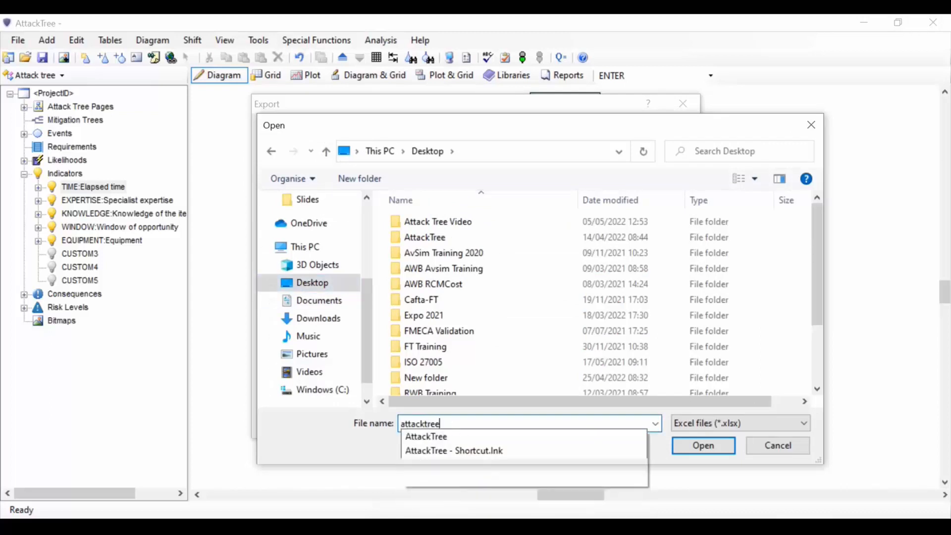
type("datademo")
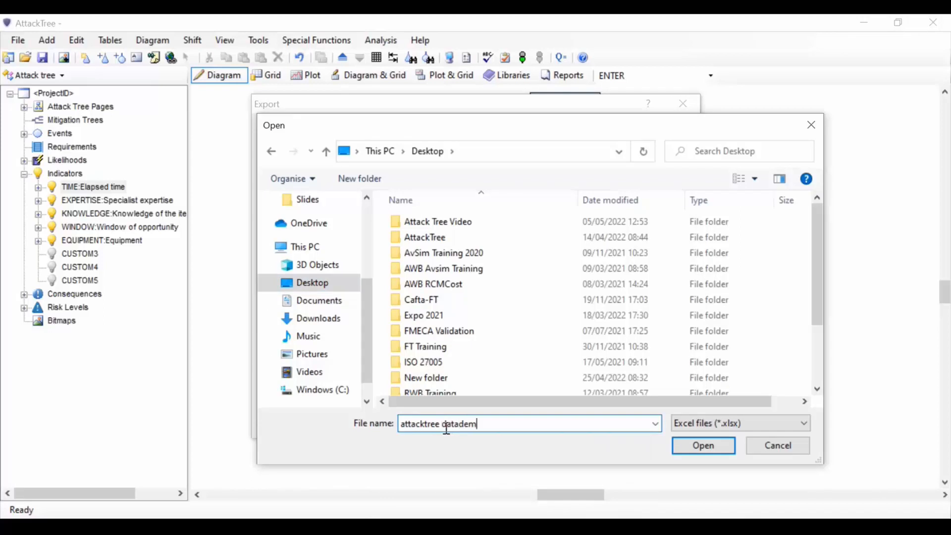
left_click(689, 452)
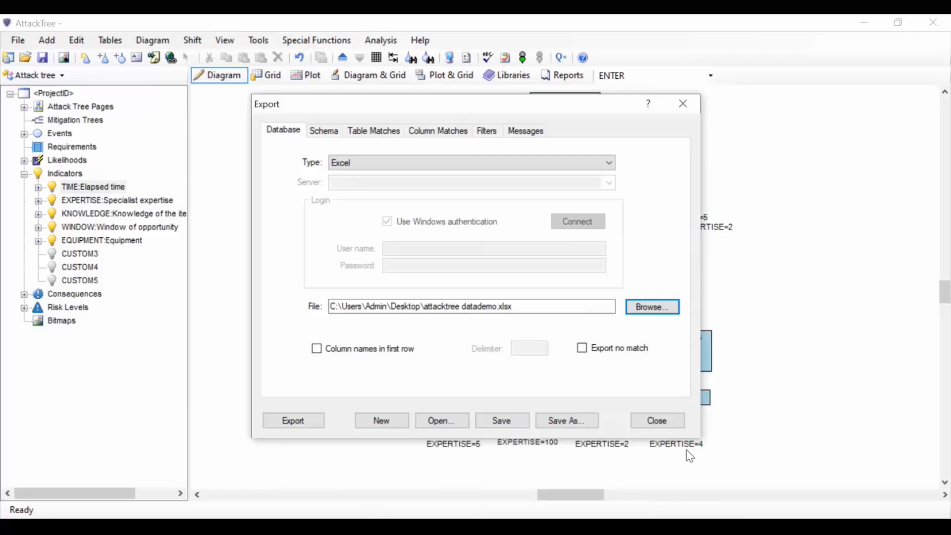
left_click(317, 348)
left_click(583, 349)
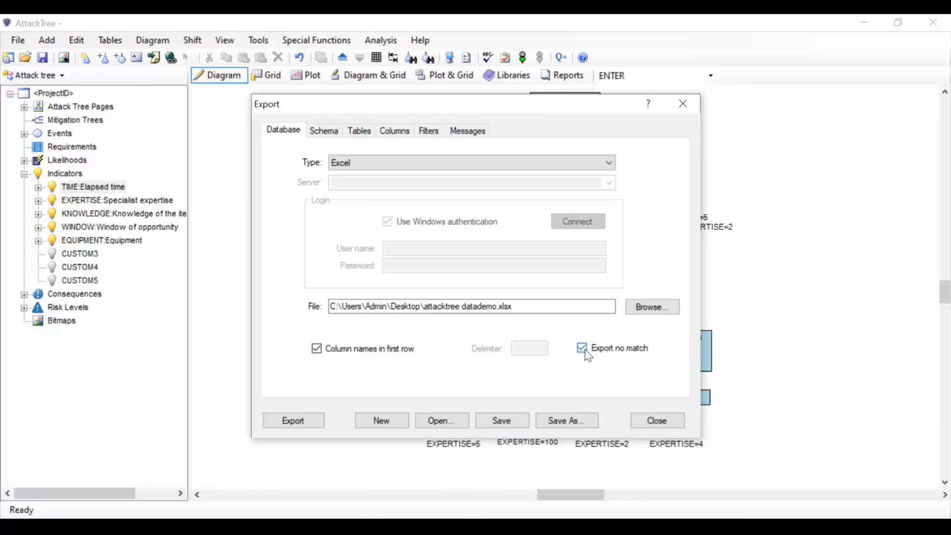
Step: Add the PrimaryEvents table to the exported application tables
left_click(367, 141)
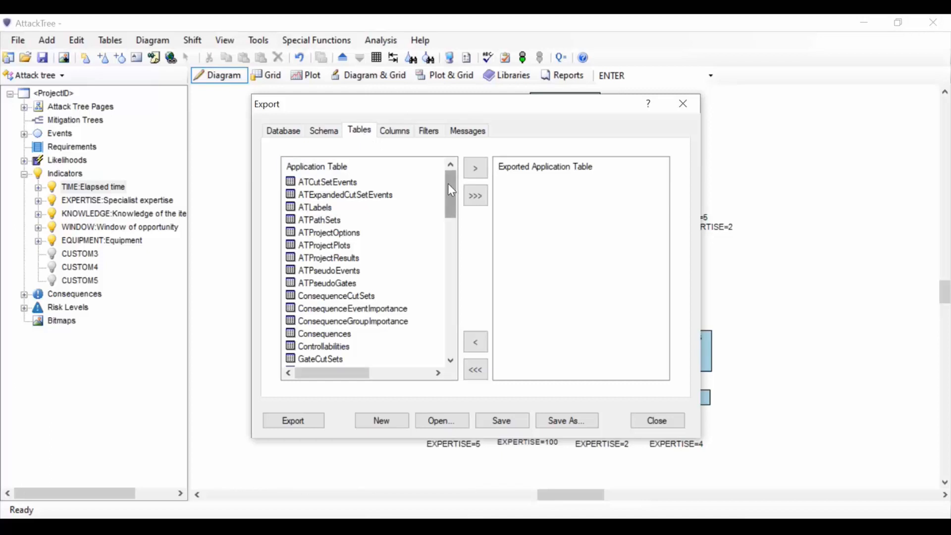
left_click_drag(449, 184, 463, 276)
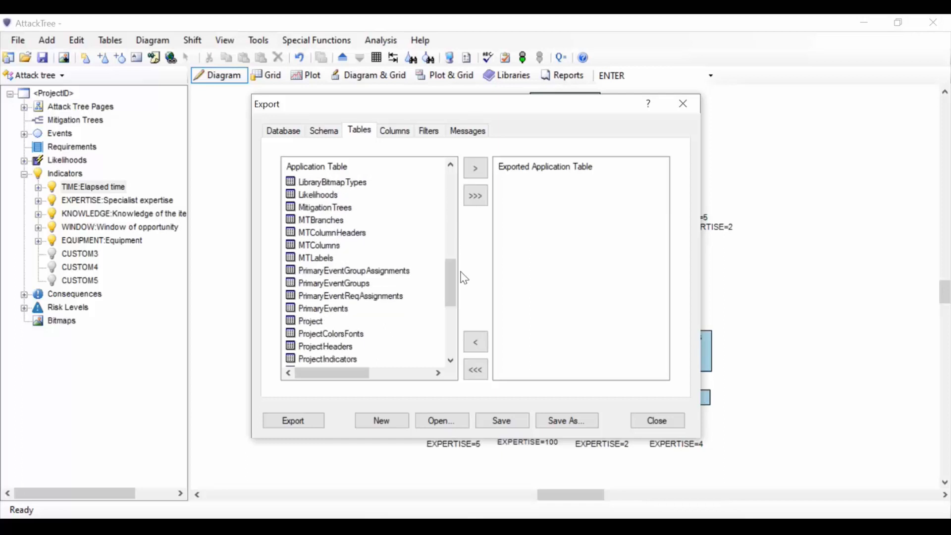
left_click(327, 311)
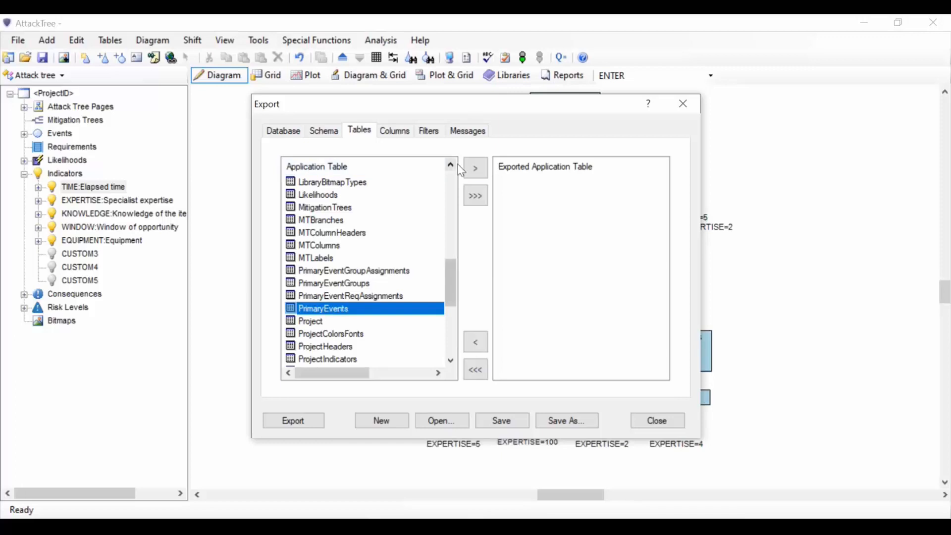
left_click(476, 171)
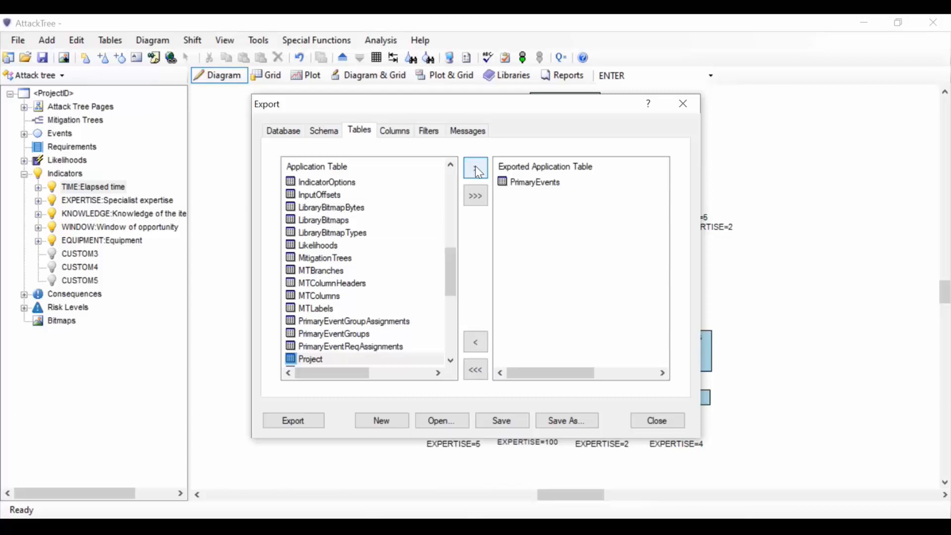
Step: Include all columns of the PrimaryEvents table in the export
left_click(395, 131)
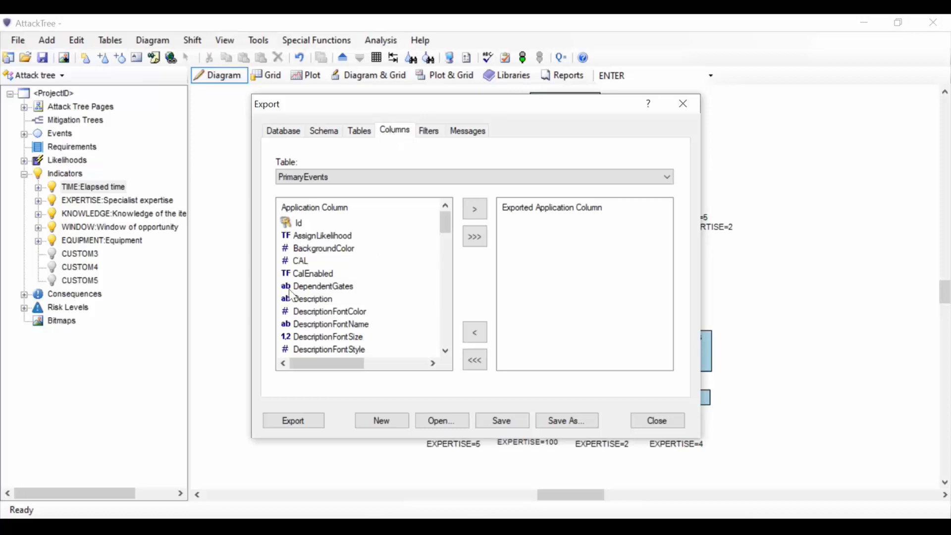
left_click(476, 243)
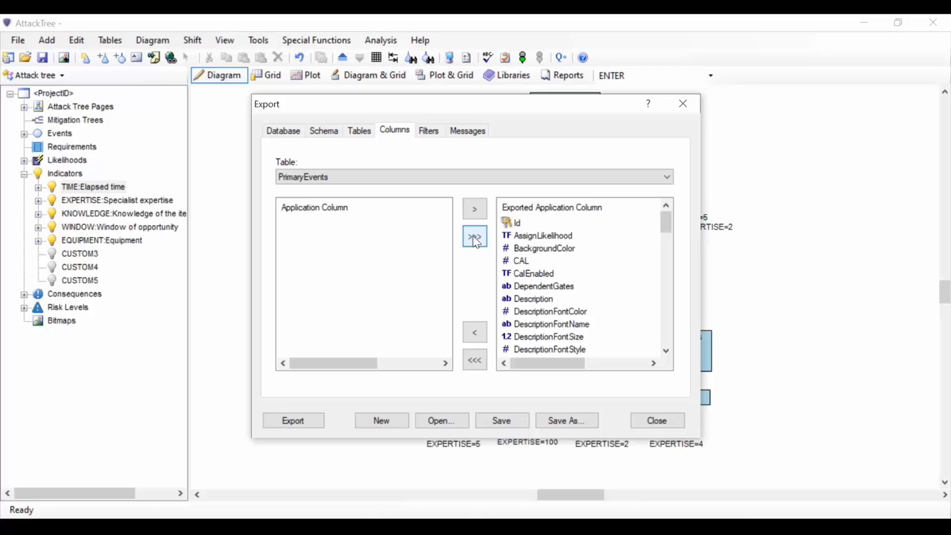
left_click(559, 182)
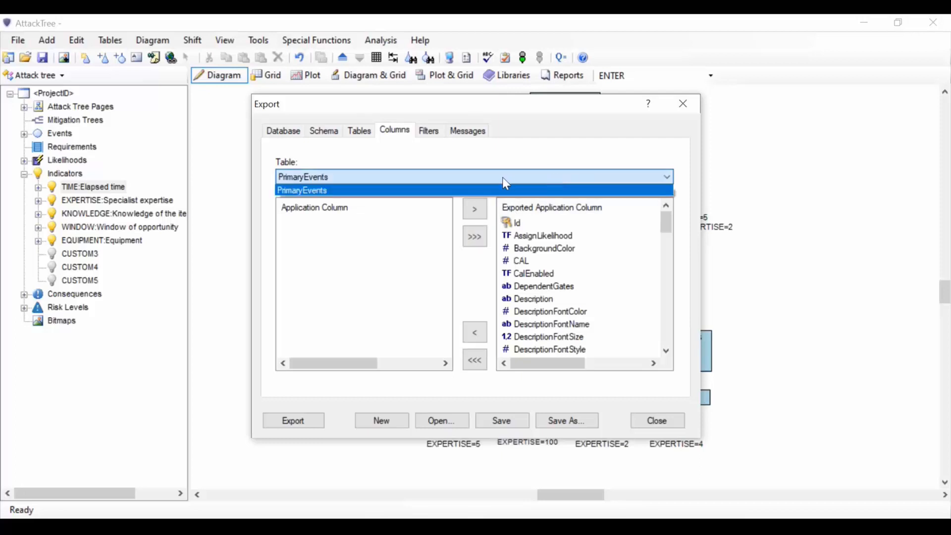
left_click(545, 158)
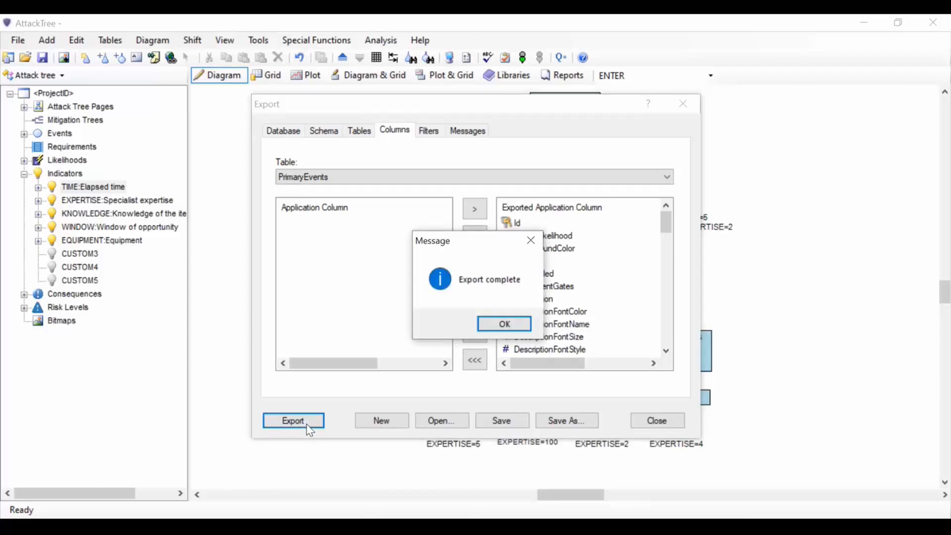
Step: Run the export and close the export window without saving the import export settings
left_click(508, 327)
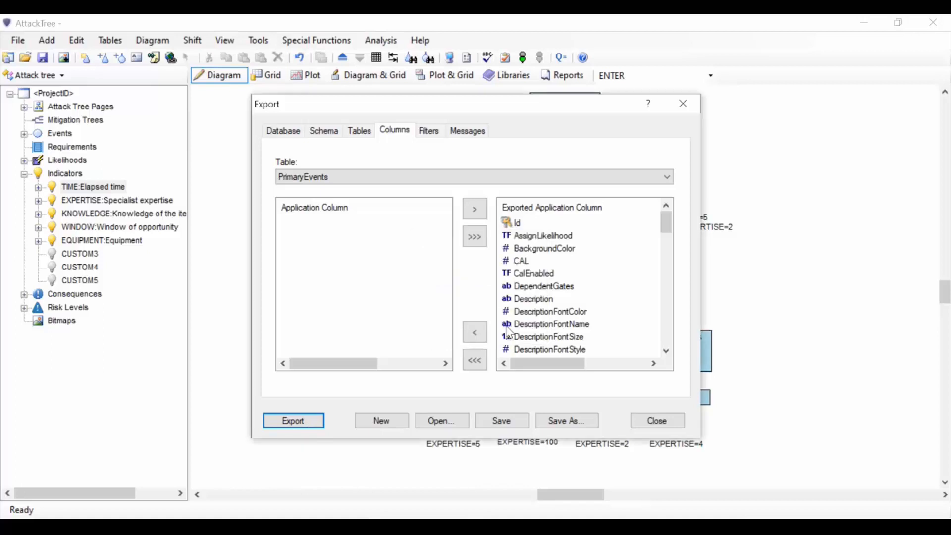
left_click(658, 424)
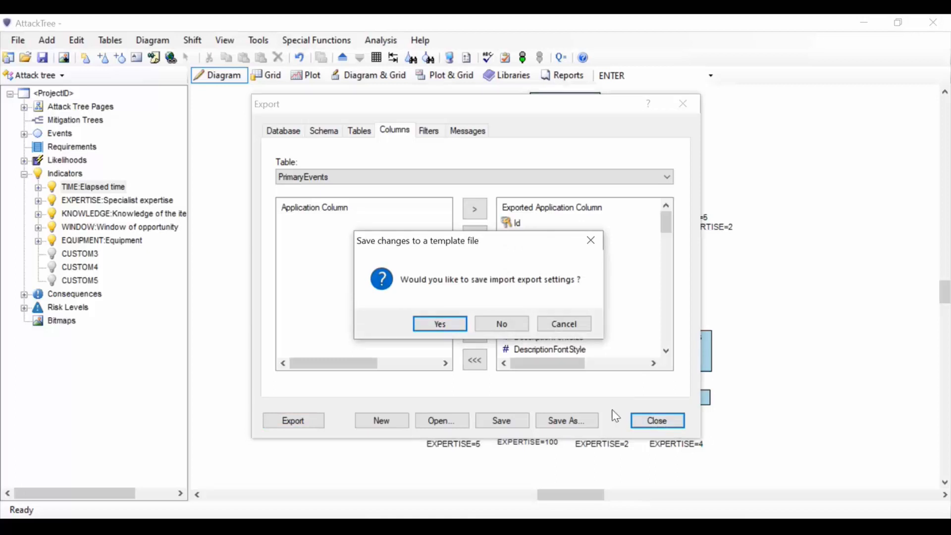
left_click(502, 324)
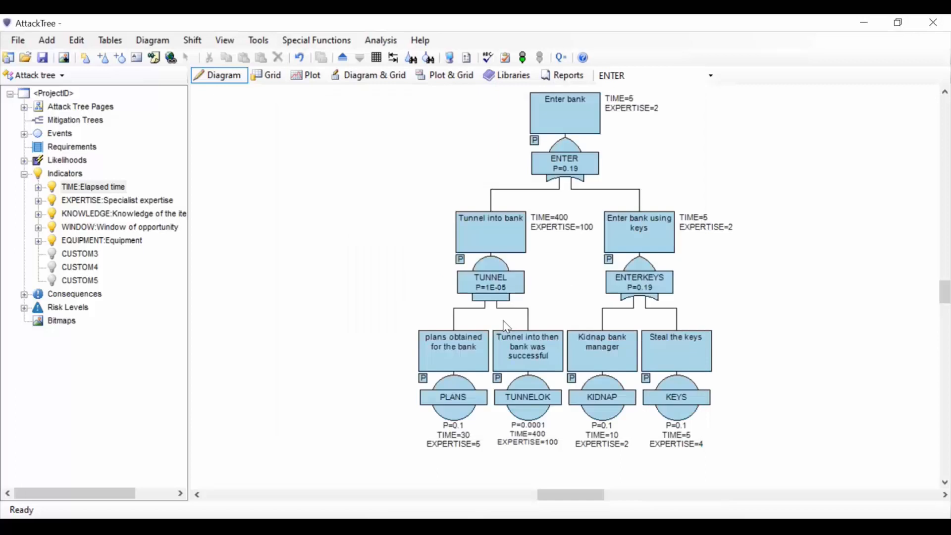
Step: Open the exported "attacktree datademo" workbook in Excel, examine its PrimaryEvents sheet and close the workbook
left_click(218, 528)
type("atta")
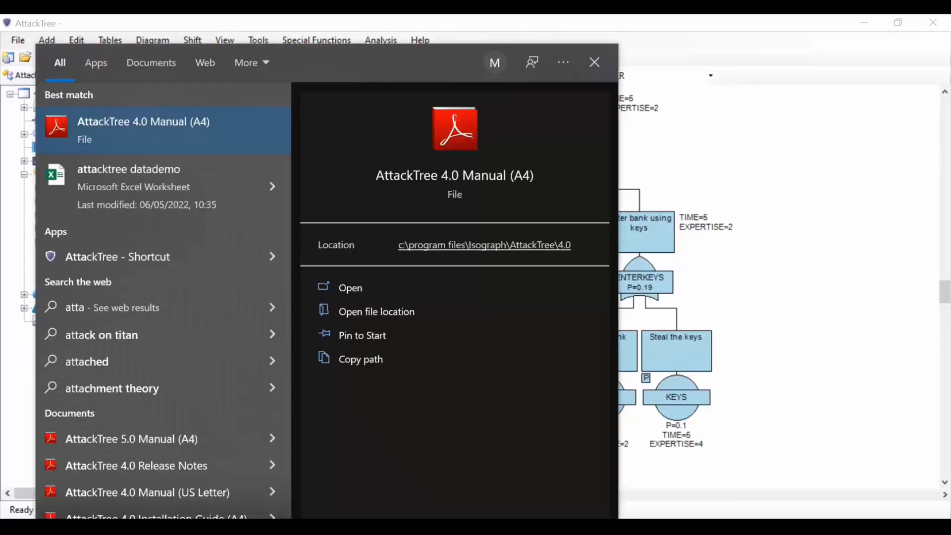
left_click(93, 183)
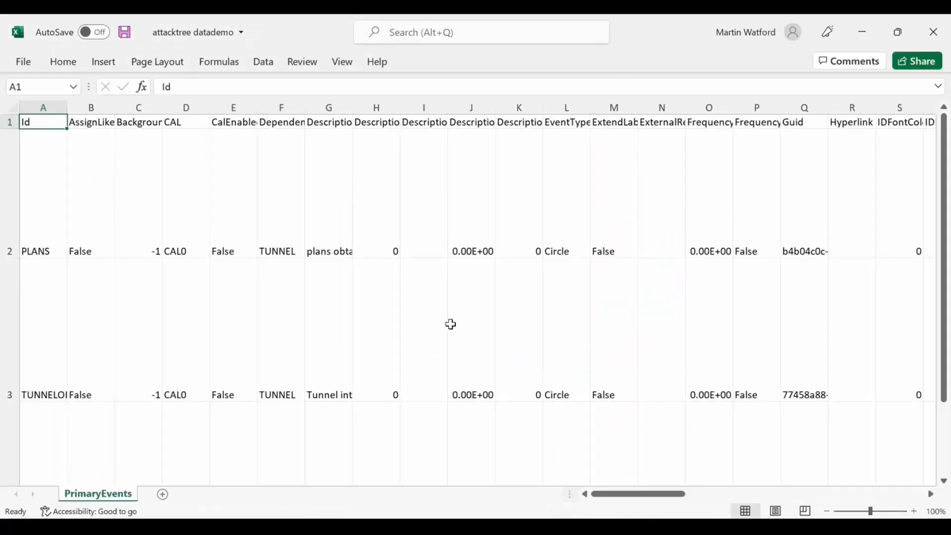
scroll(450, 324, "down", 3)
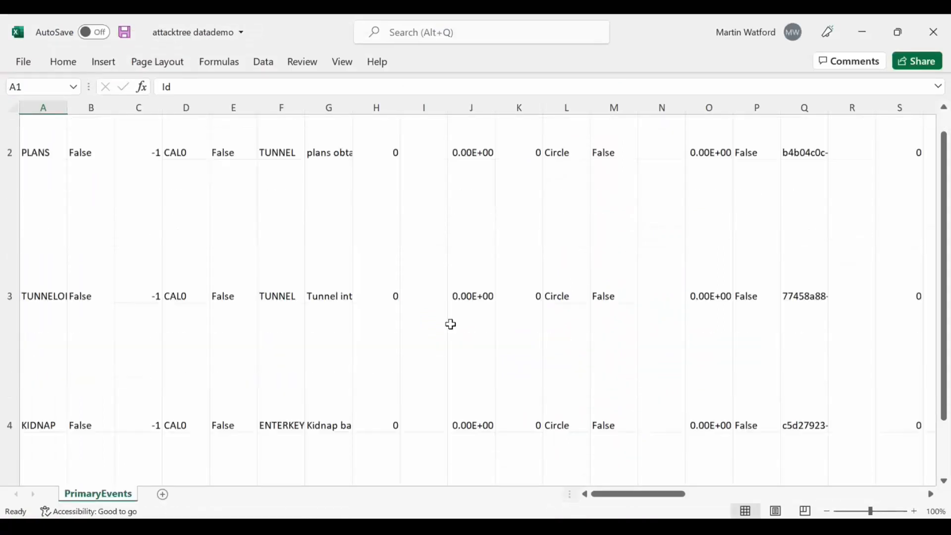
scroll(450, 324, "up", 3)
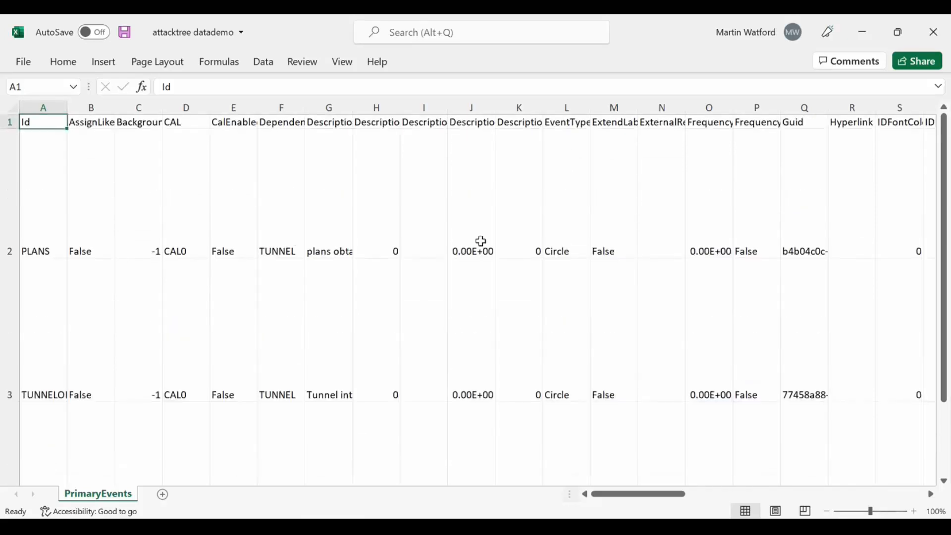
left_click(931, 35)
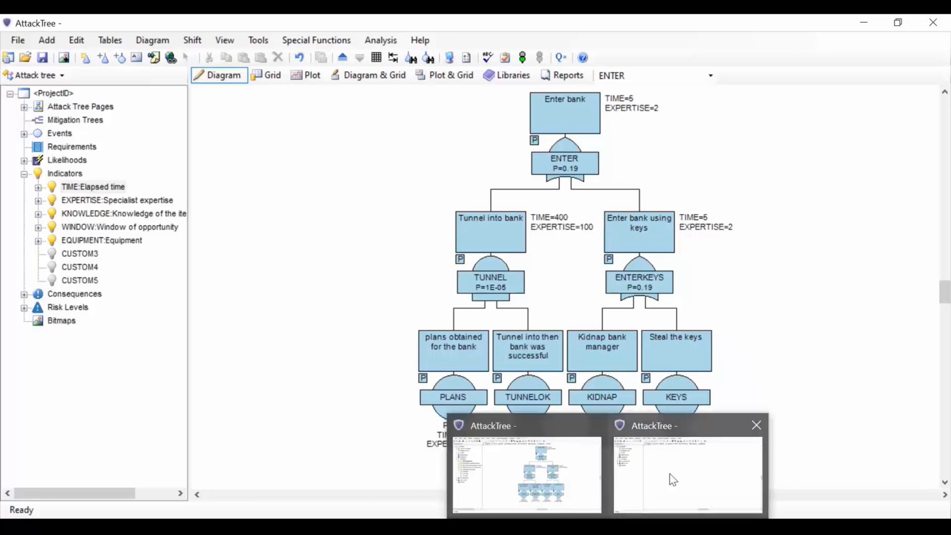
Step: Switch to the other AttackTree window with the empty project, open the project import and choose Excel as the import type
left_click(673, 480)
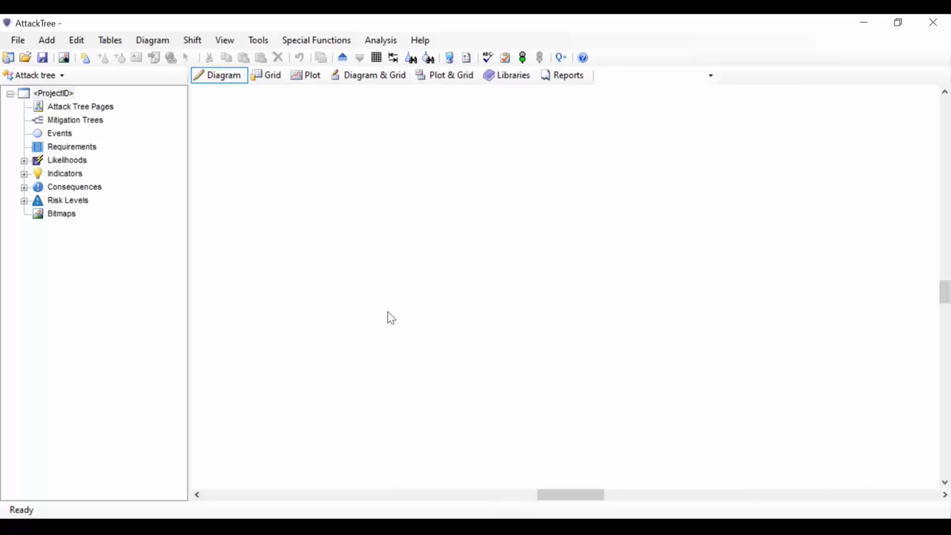
left_click(18, 41)
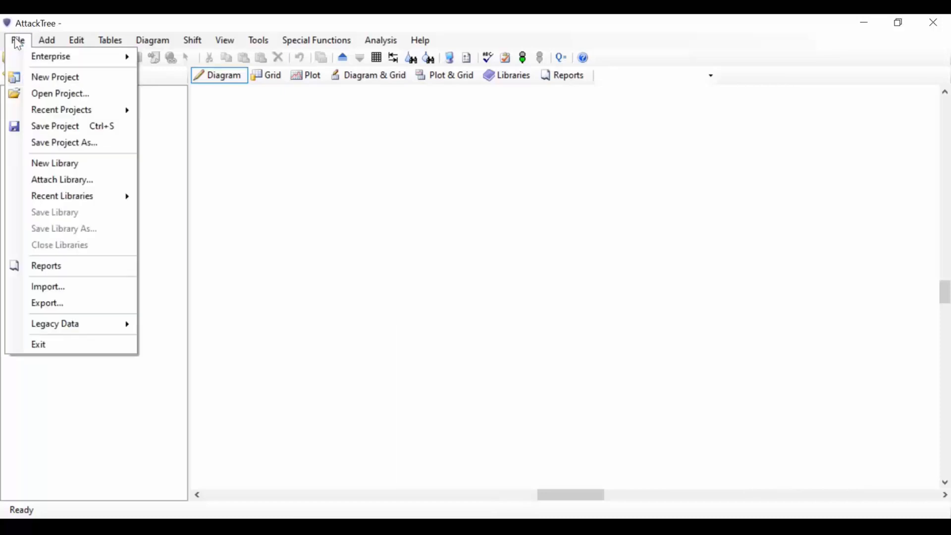
left_click(67, 291)
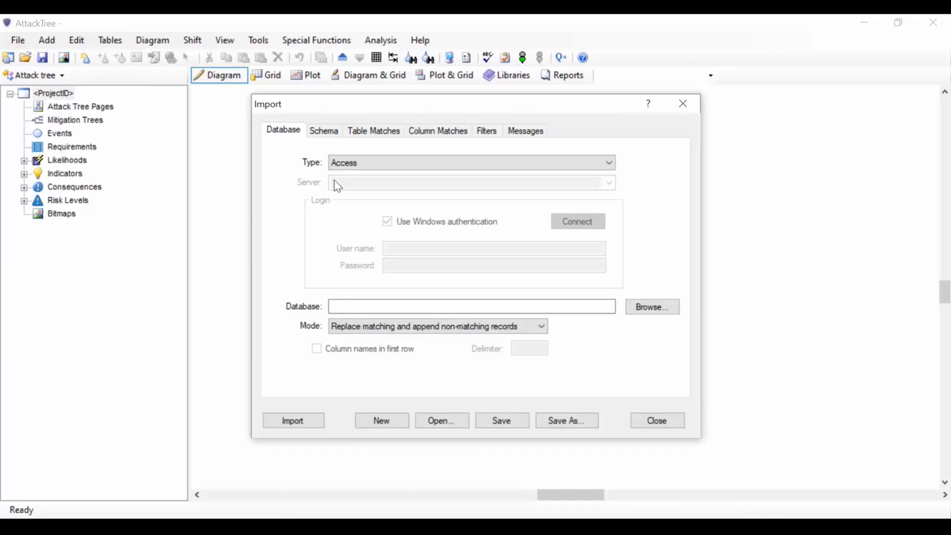
left_click(521, 169)
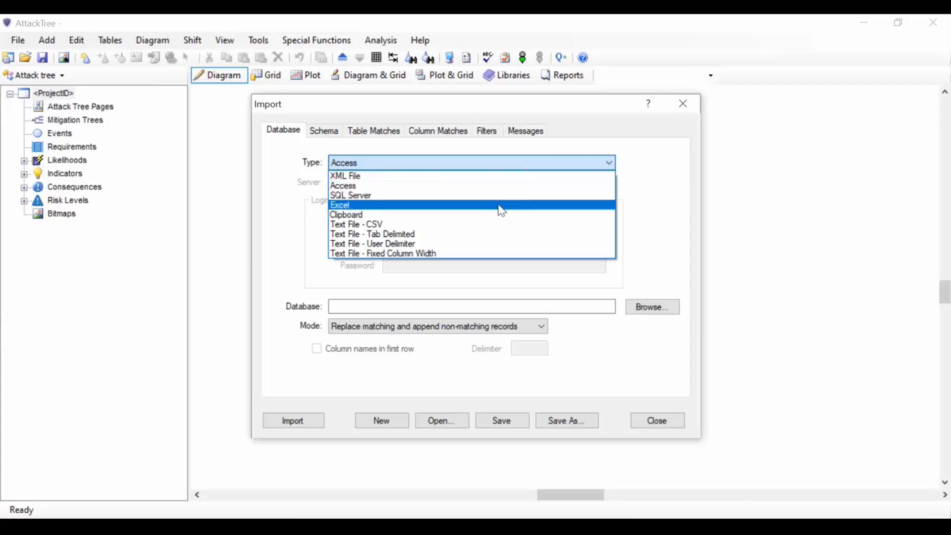
left_click(502, 205)
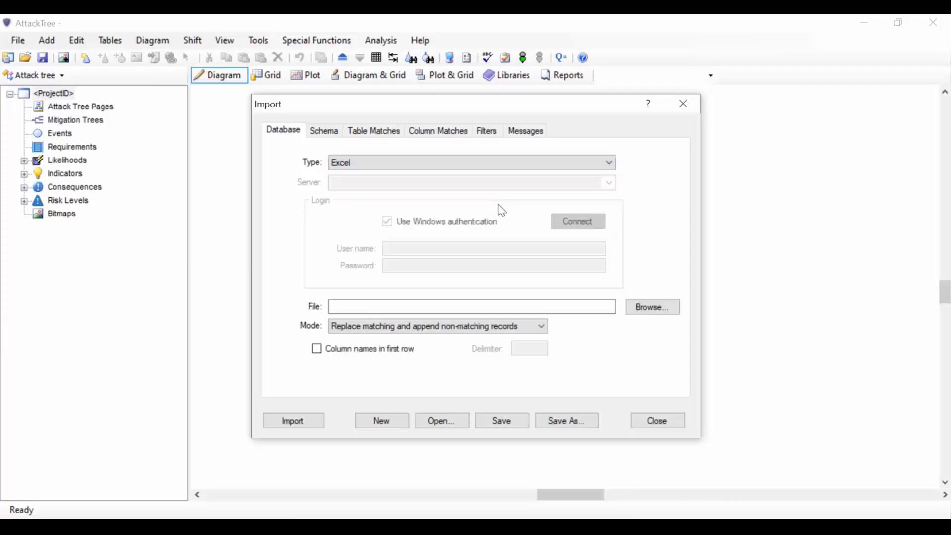
Step: Set "attacktree datademo" on the Desktop as the import file with column names in the first row, and open the table matches
left_click(652, 308)
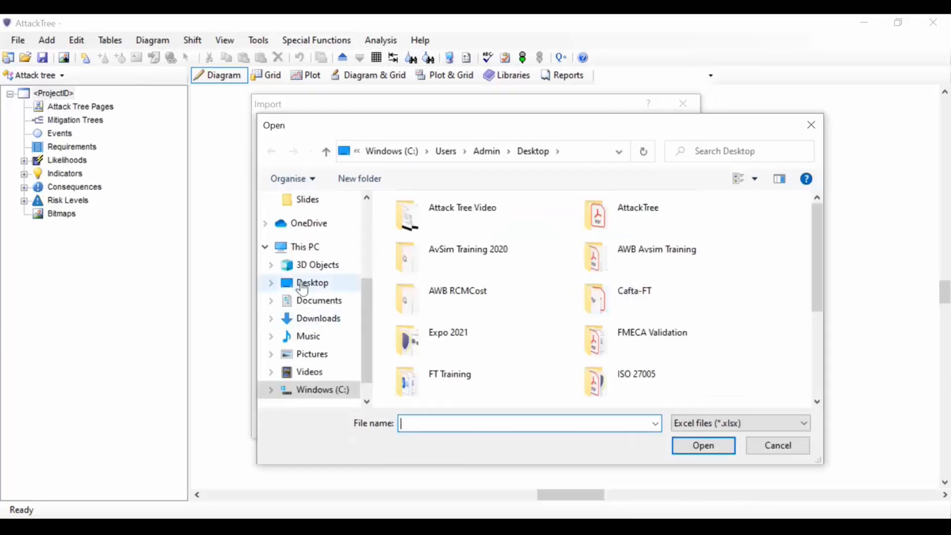
left_click(303, 287)
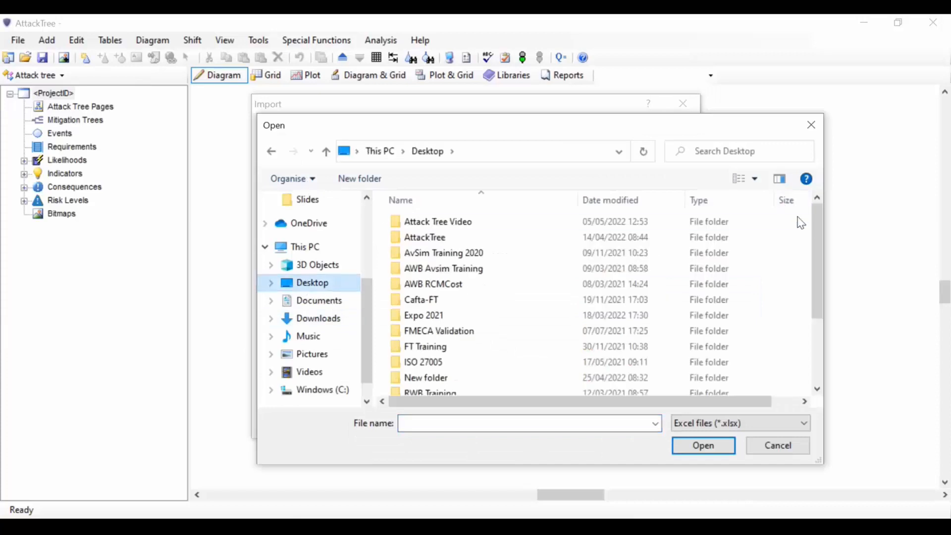
scroll(817, 225, "down", 2)
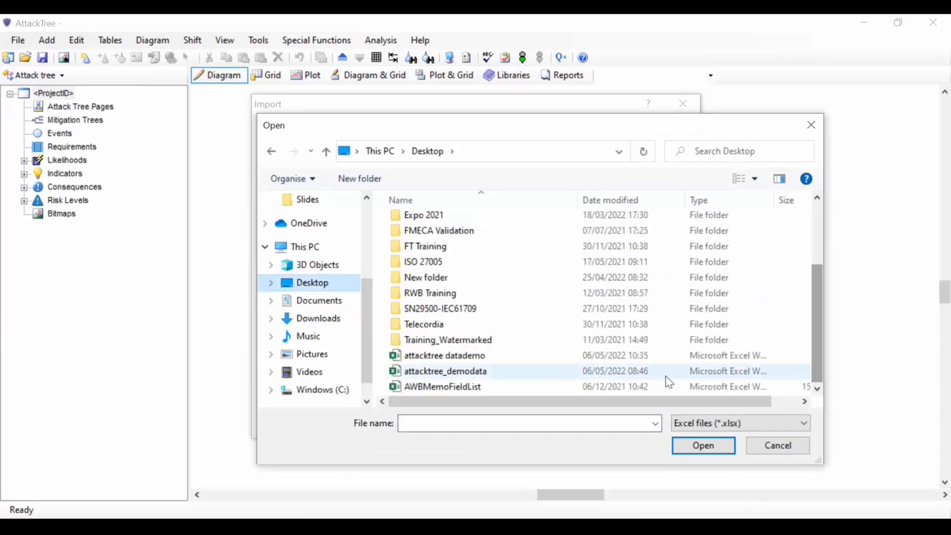
left_click(480, 375)
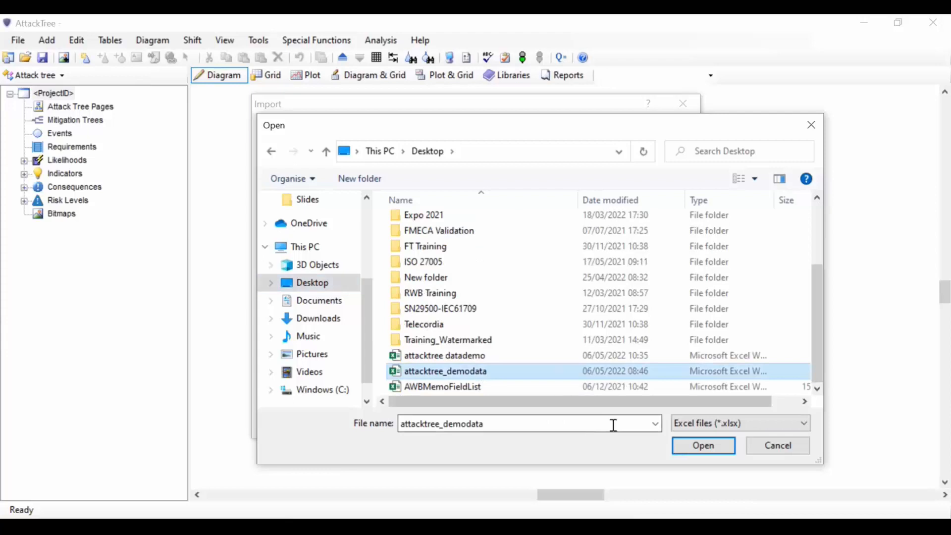
left_click(456, 363)
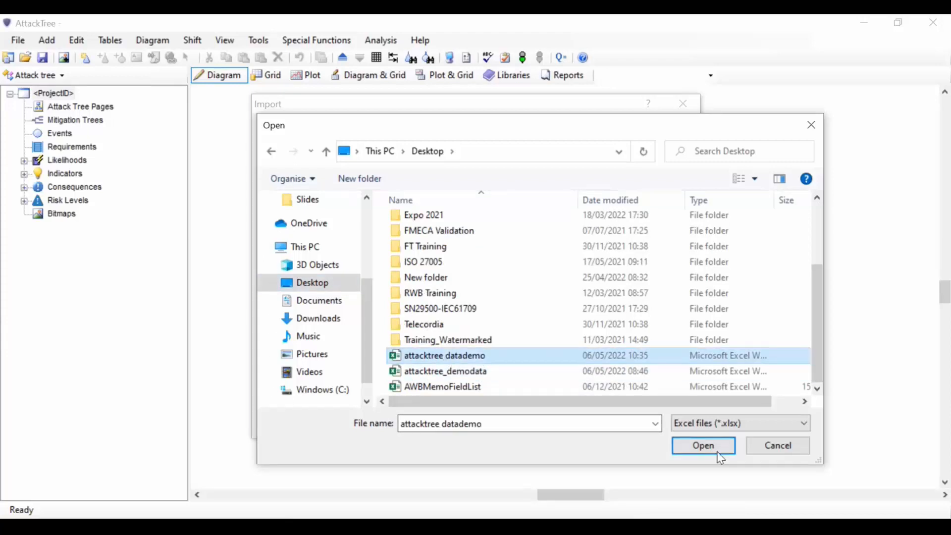
left_click(699, 451)
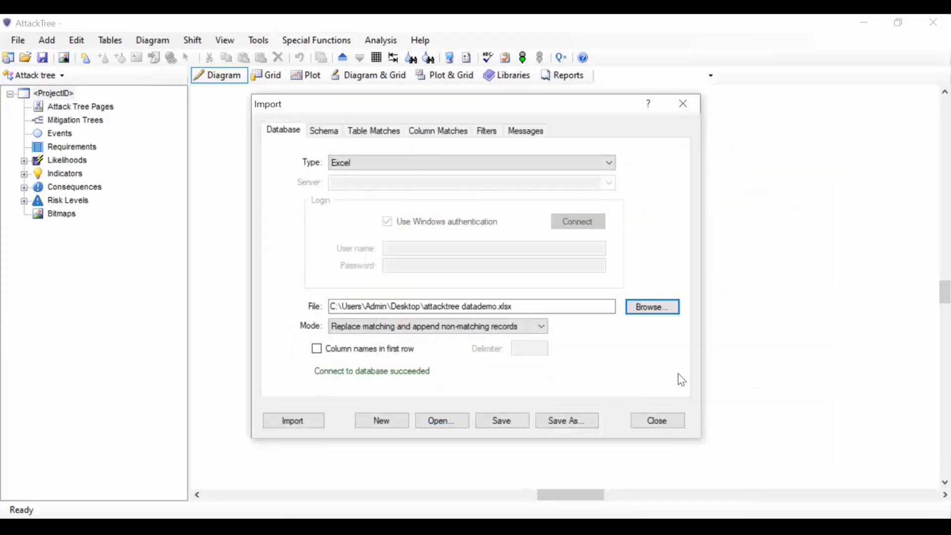
left_click(346, 355)
left_click(378, 135)
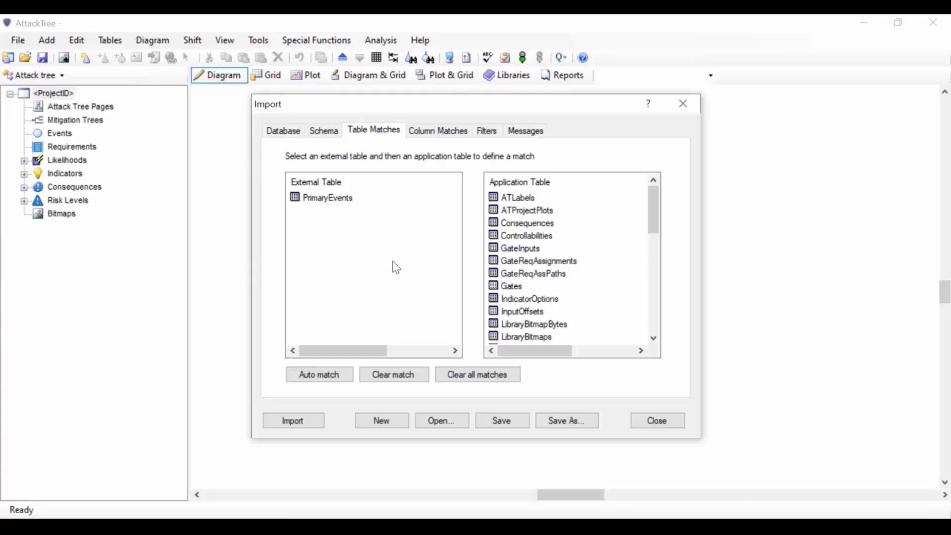
Step: Manually match the external PrimaryEvents table to the application's PrimaryEvents table, and clear that match
left_click(353, 200)
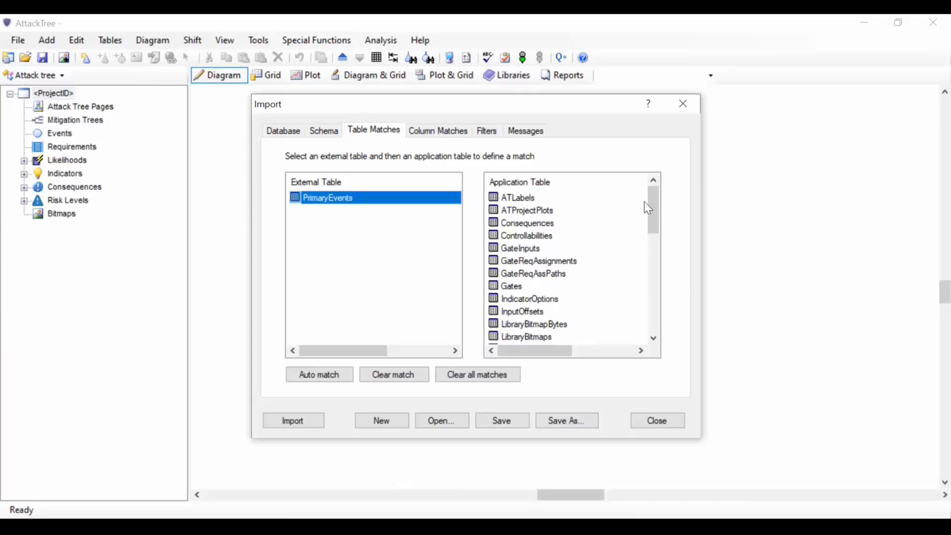
left_click_drag(650, 202, 653, 249)
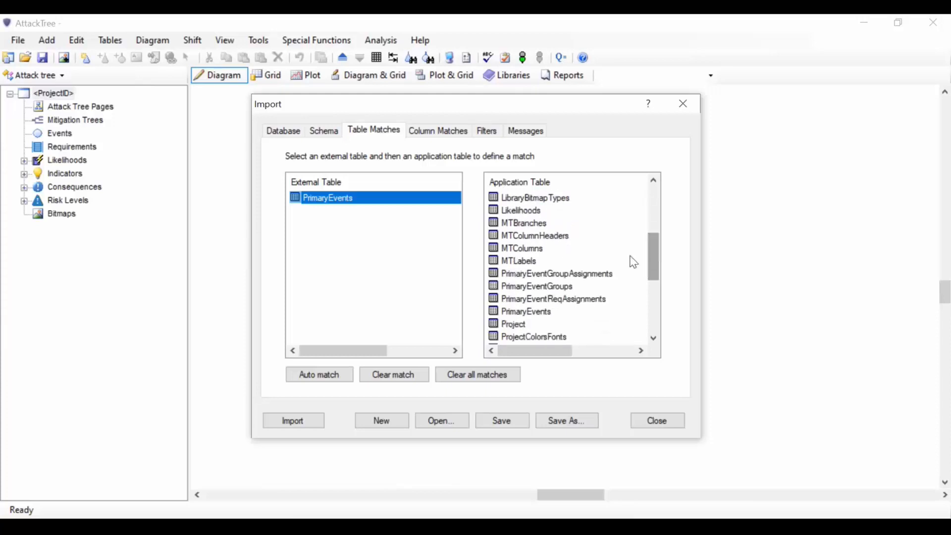
left_click(530, 314)
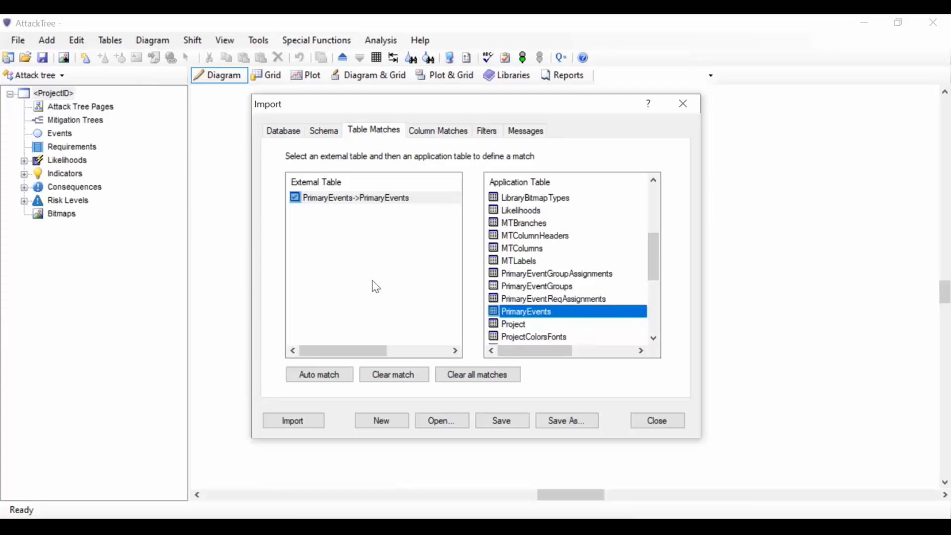
left_click(393, 377)
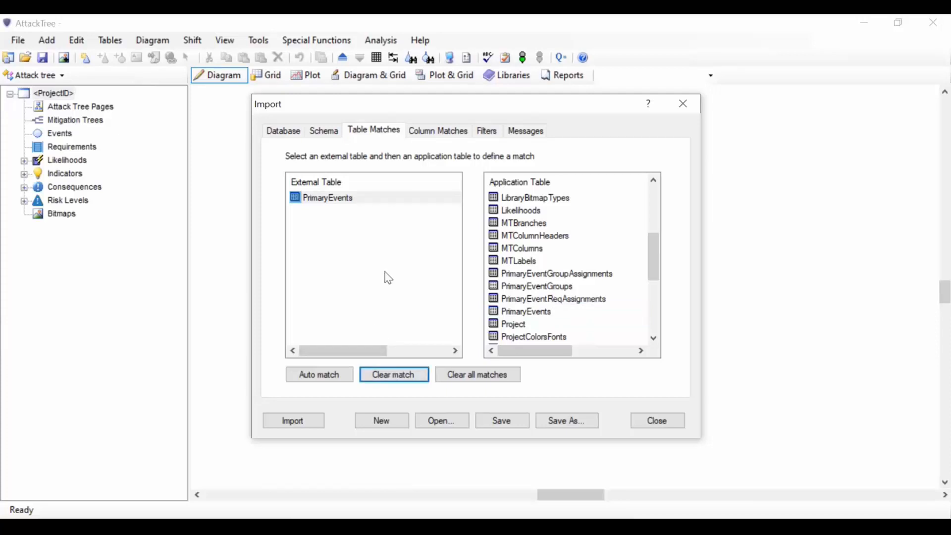
Step: Auto match the external PrimaryEvents table and its columns to their application counterparts
left_click(338, 379)
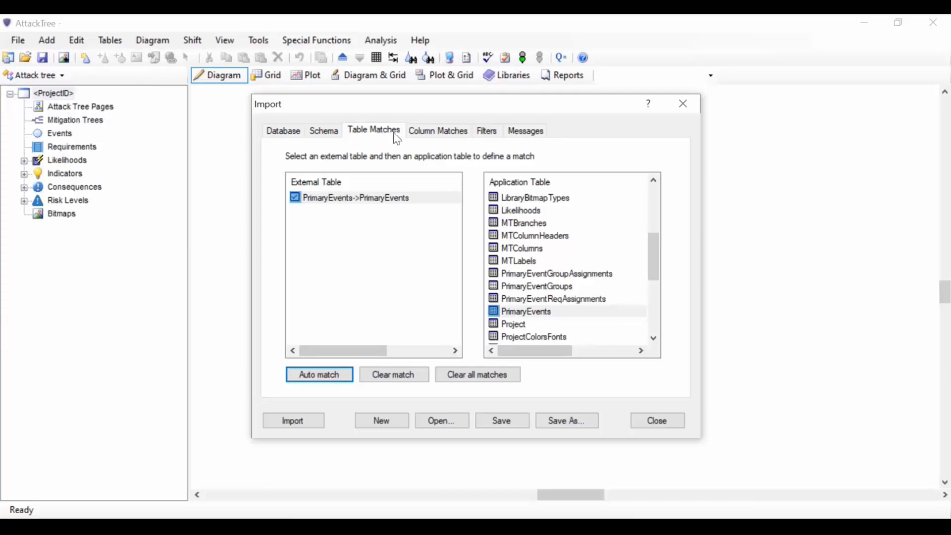
left_click(431, 136)
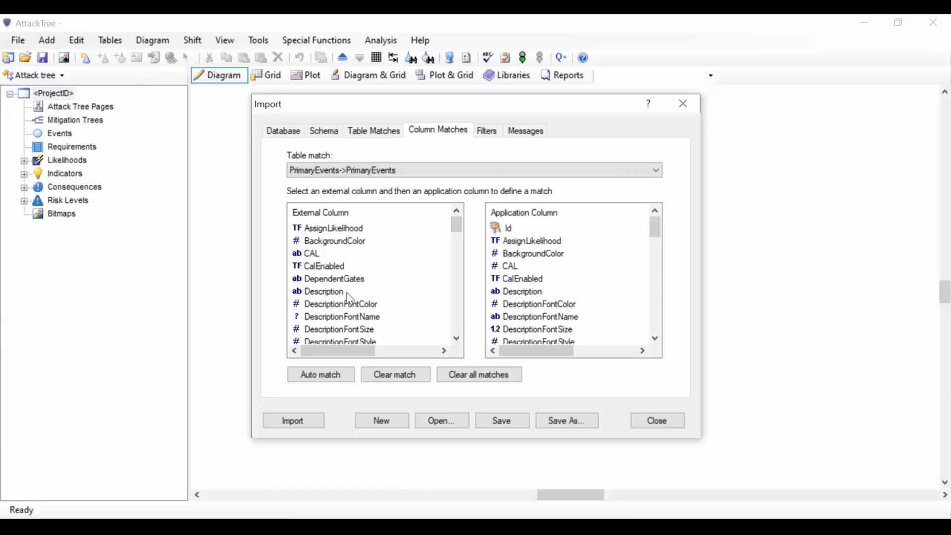
left_click(334, 375)
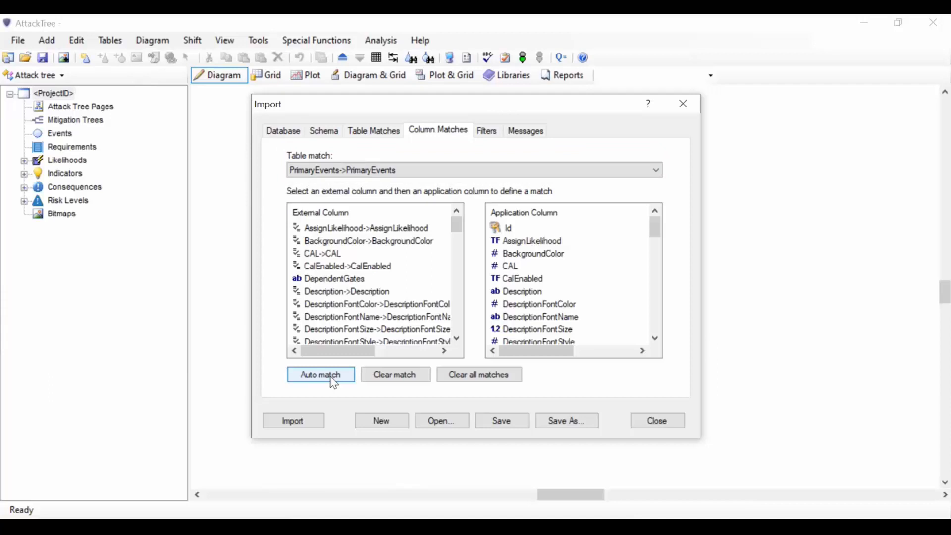
Step: Import the matched primary events from the Excel file and expand the Events list in the project tree
left_click(294, 421)
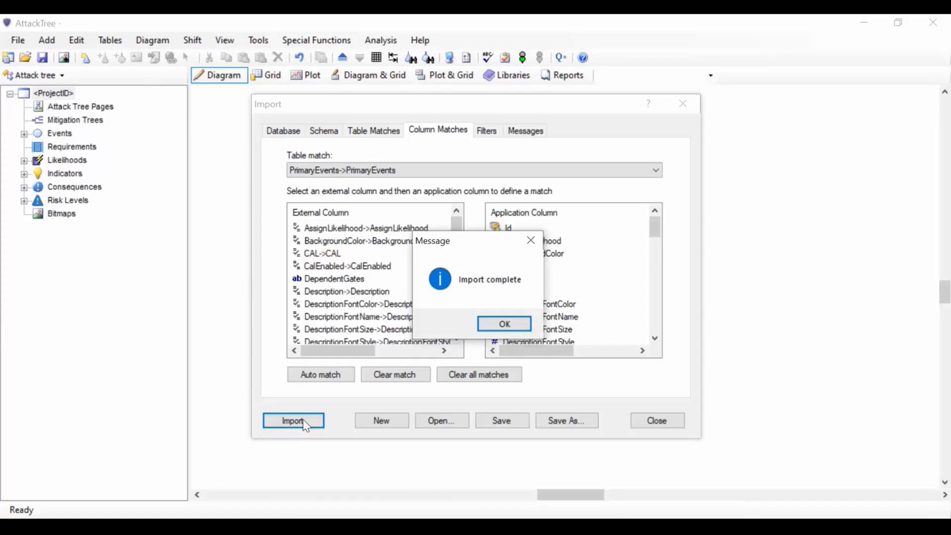
left_click(503, 323)
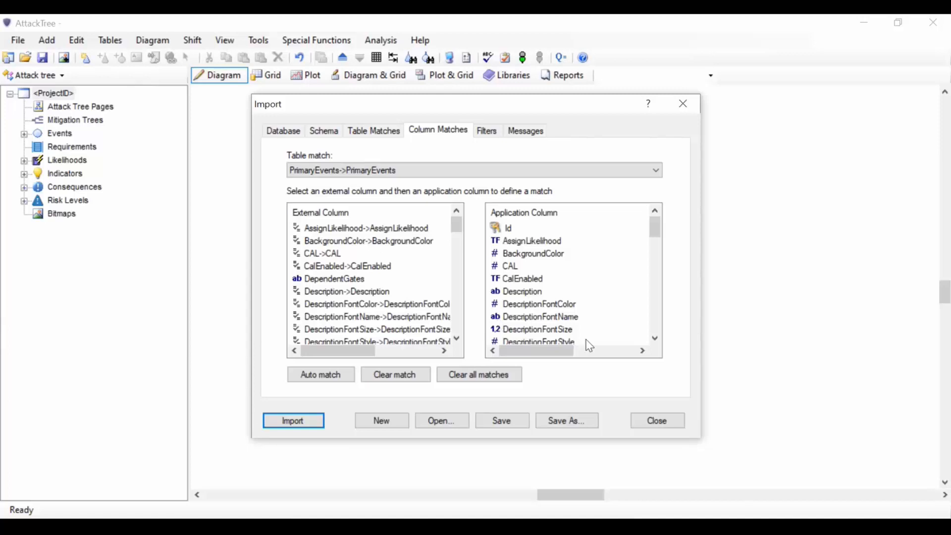
left_click(651, 427)
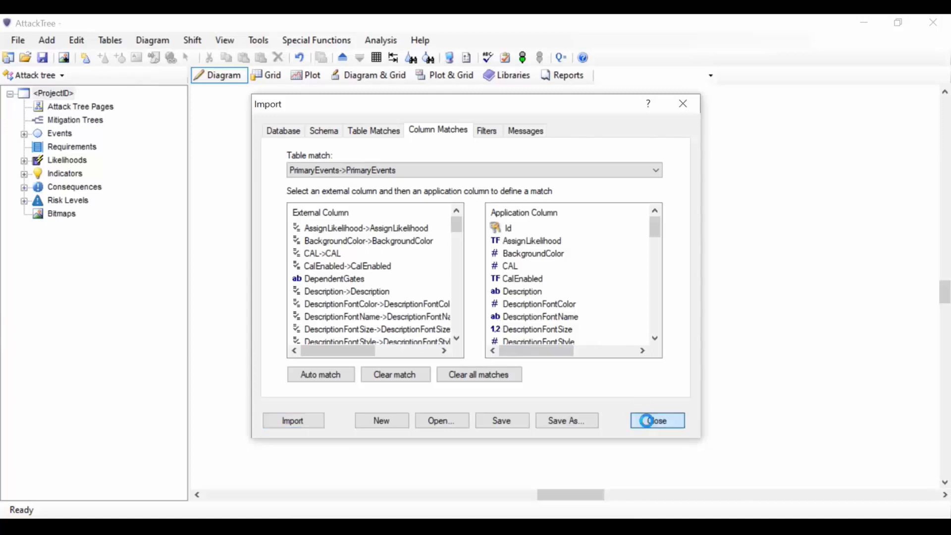
left_click(503, 325)
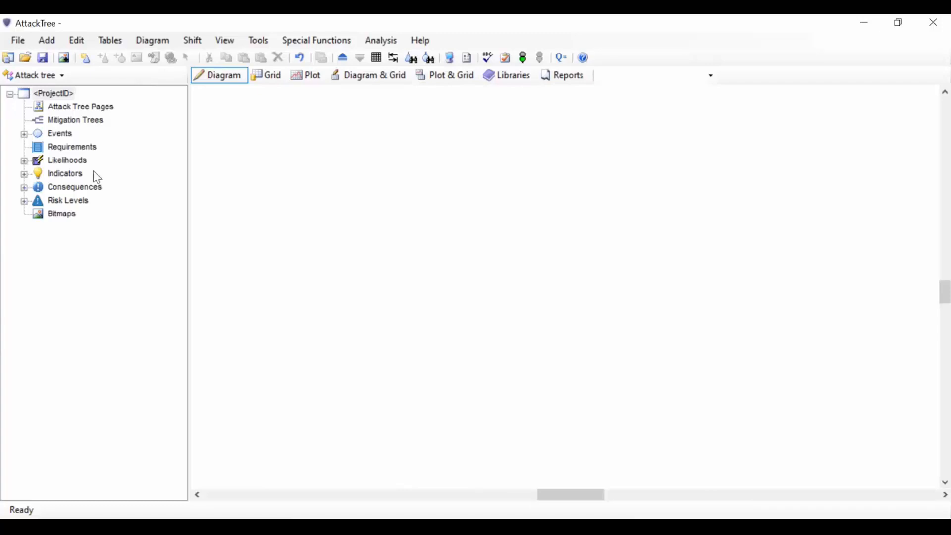
left_click(24, 135)
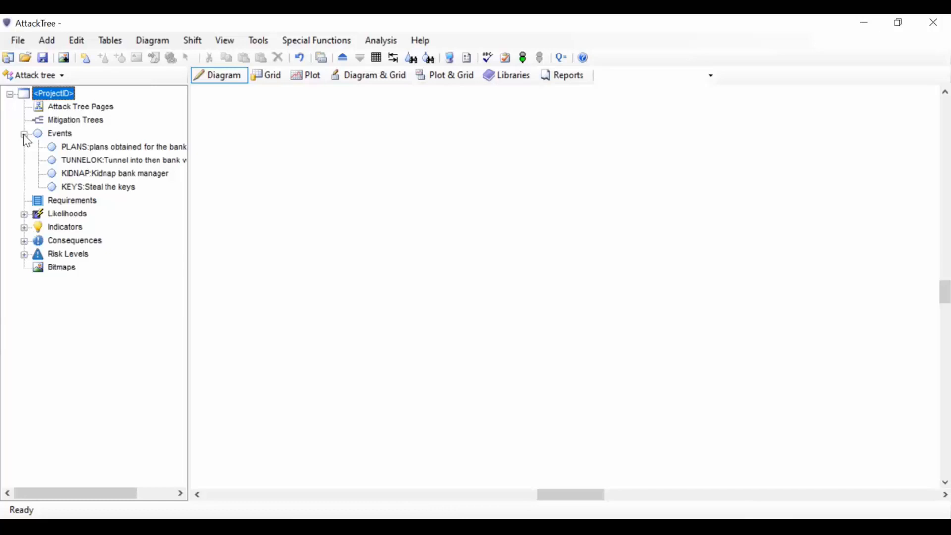
Step: Add a new top gate to the empty project and two child gates beneath it
left_click(84, 57)
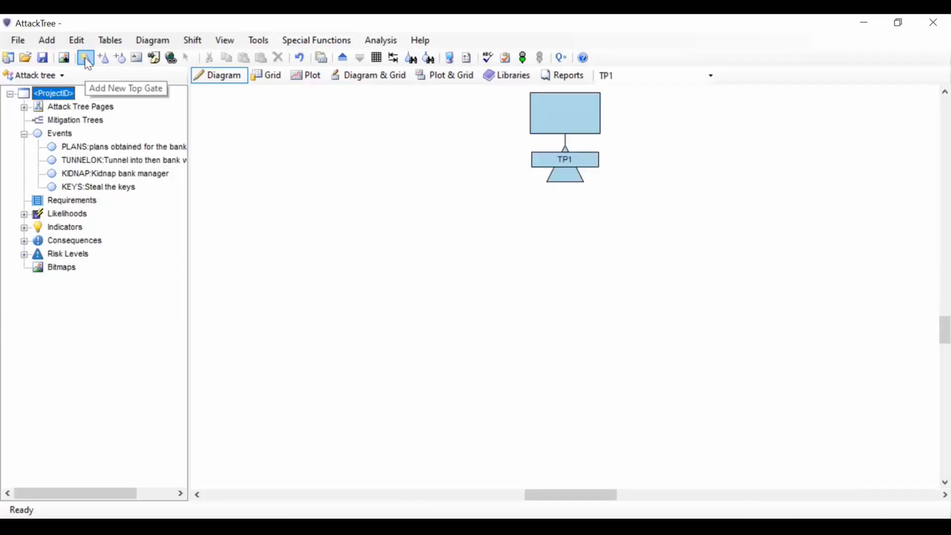
left_click(107, 62)
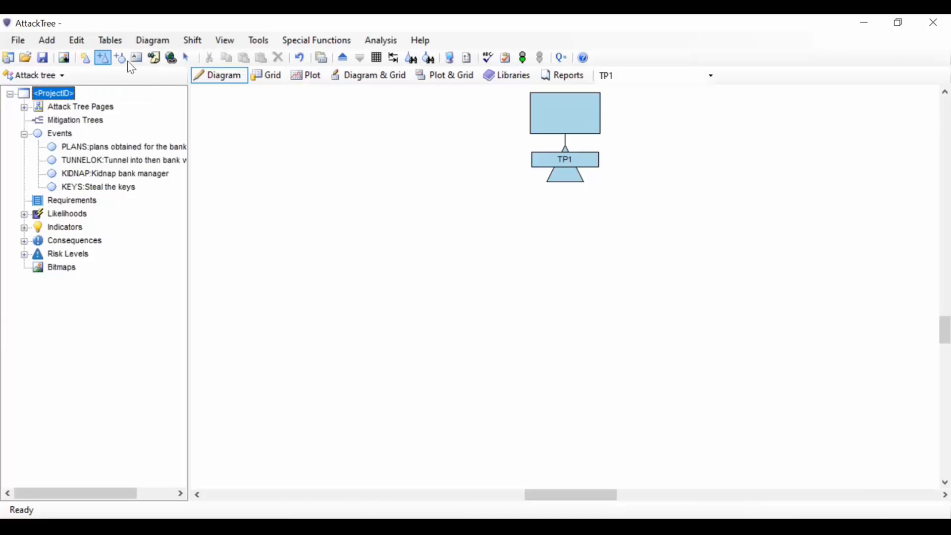
left_click(558, 131)
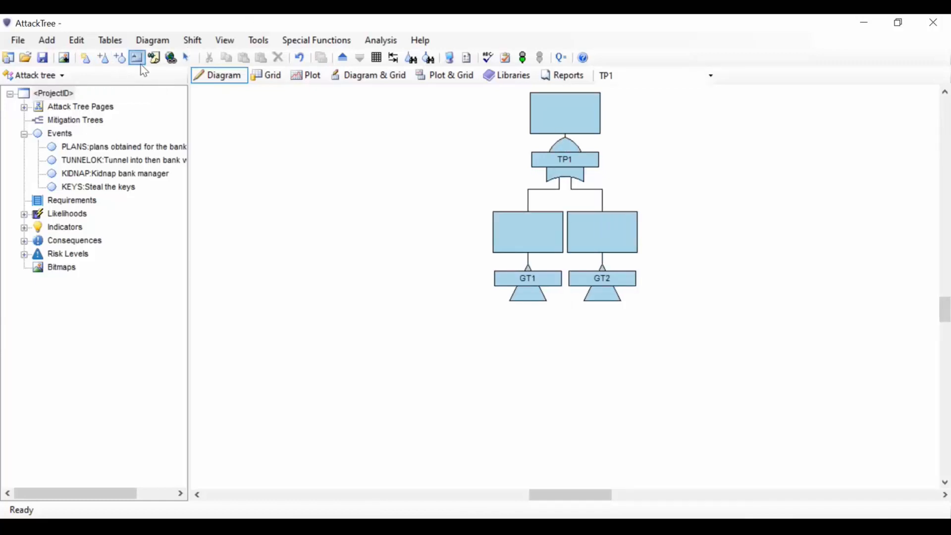
left_click(119, 60)
right_click(222, 173)
left_click(250, 174)
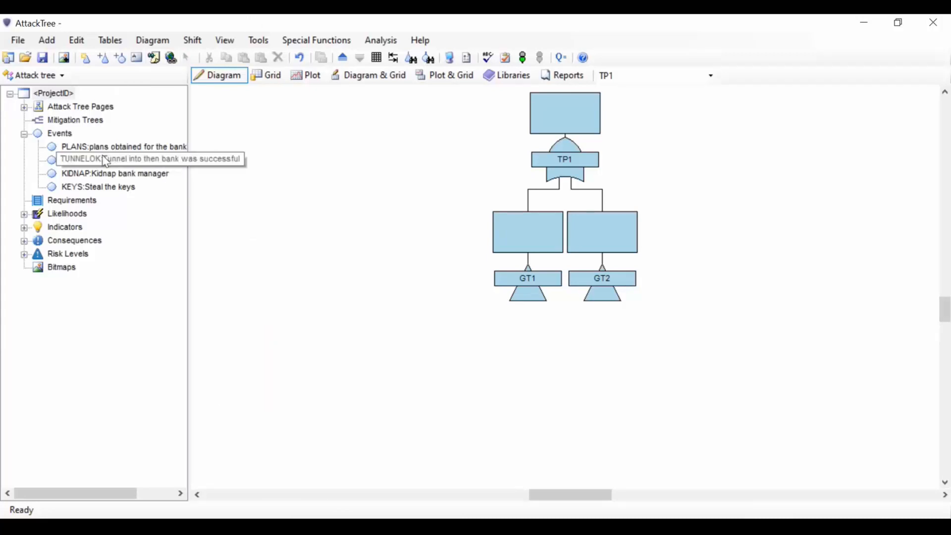
Step: Place the imported events PLANS and TUNNELOK under gate GT1, and KIDNAP and KEYS under gate GT2
left_click_drag(88, 152, 512, 280)
left_click_drag(75, 160, 541, 276)
left_click_drag(76, 176, 617, 261)
left_click(85, 192)
left_click_drag(85, 193, 664, 277)
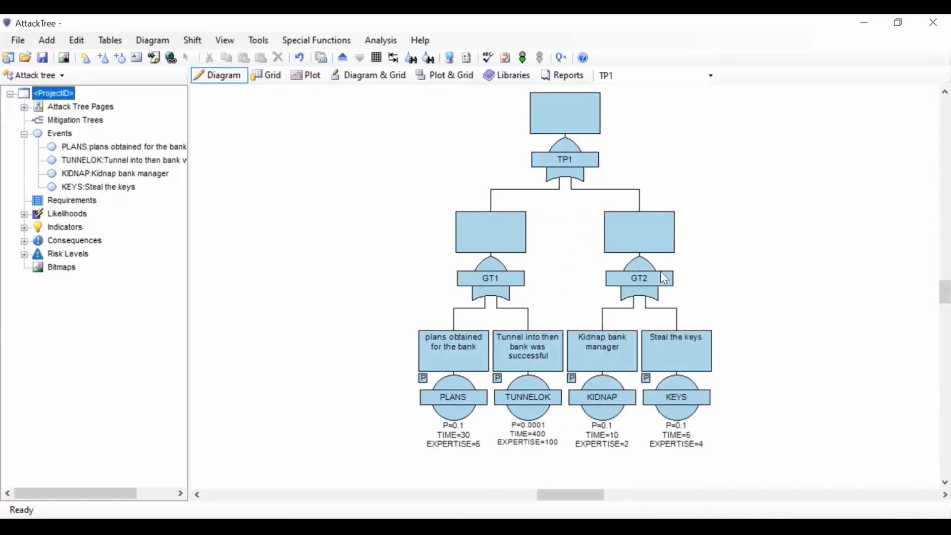
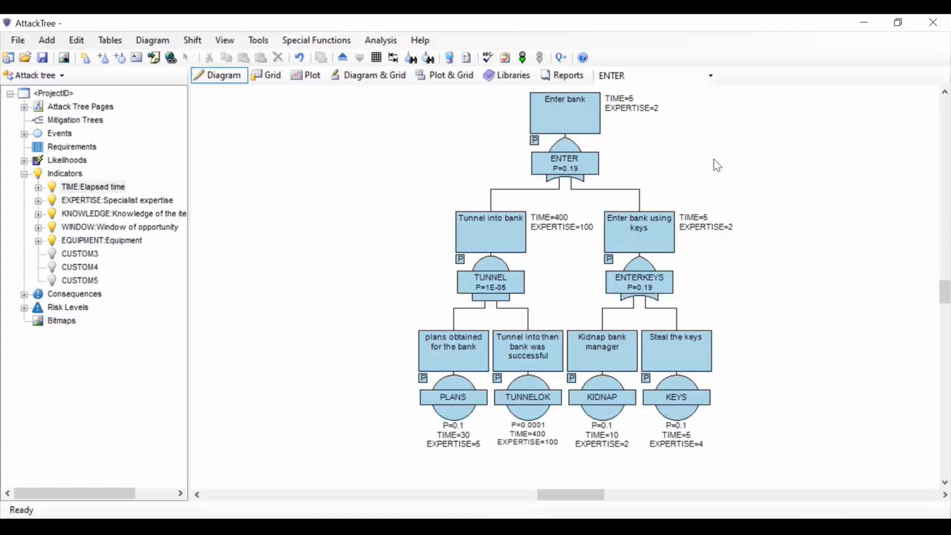
Step: Run the analysis on the Enter bank attack tree and switch to the reports view
left_click(523, 57)
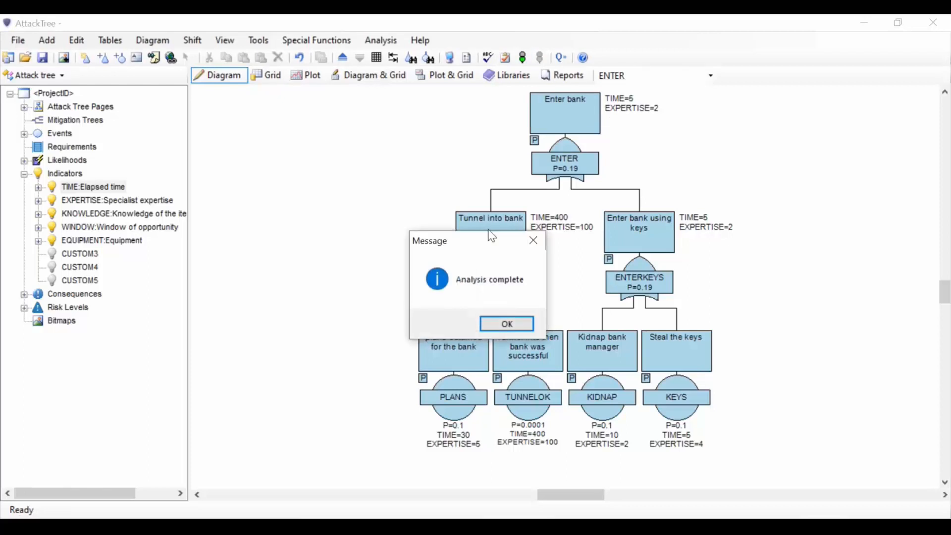
left_click(496, 323)
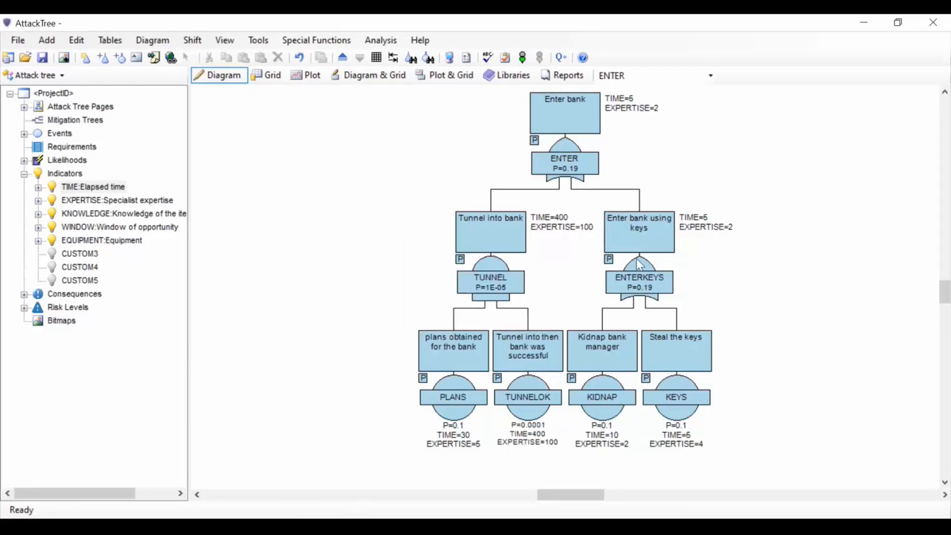
left_click(575, 83)
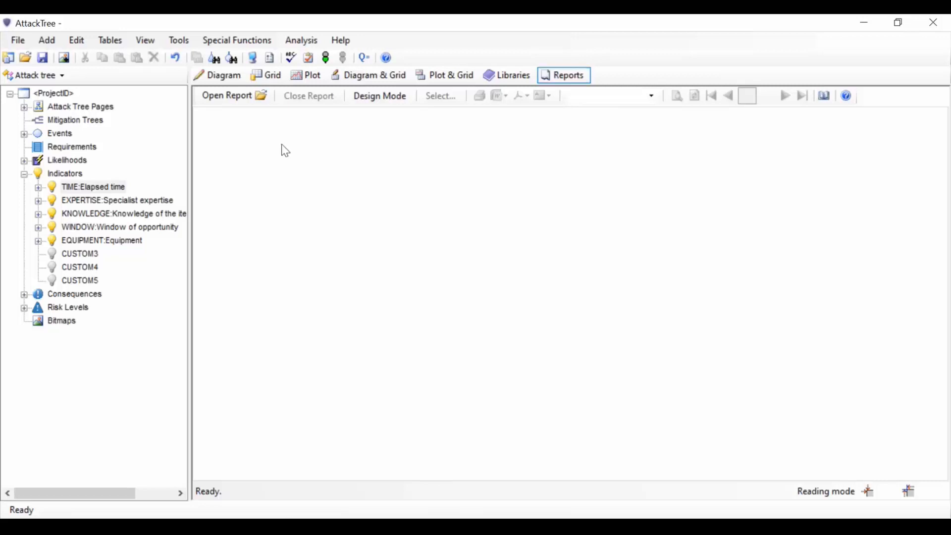
Step: Open the Attack Tree Diagrams report from the Diagrams folder and scale it to the whole page
left_click(242, 104)
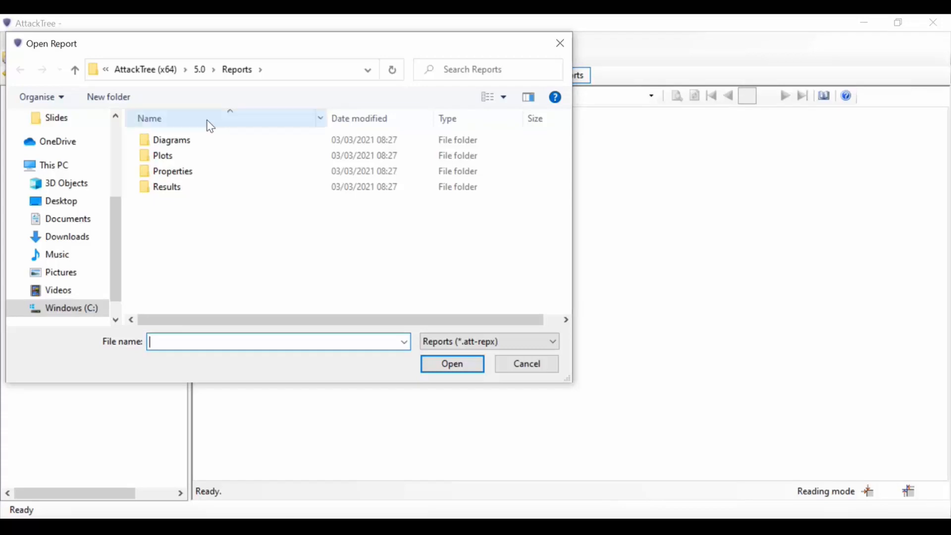
double_click(175, 142)
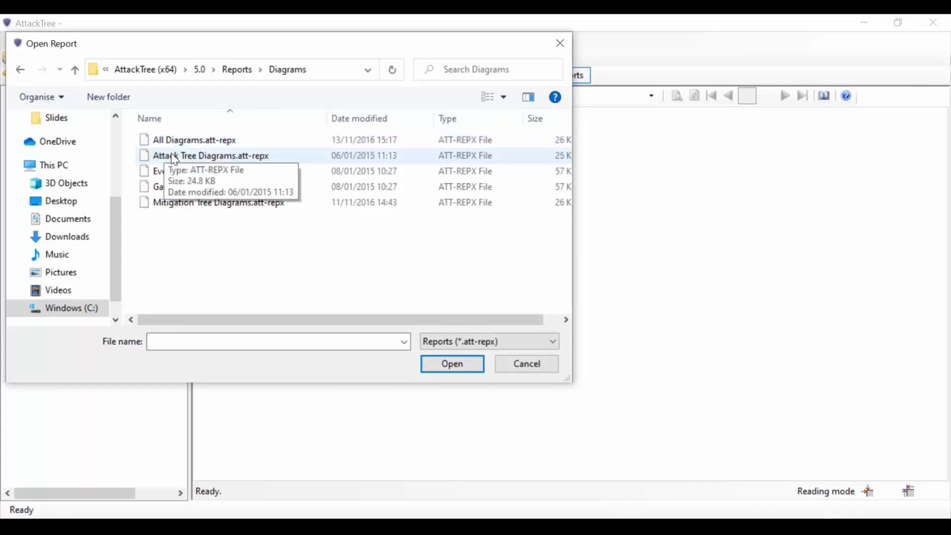
left_click(174, 157)
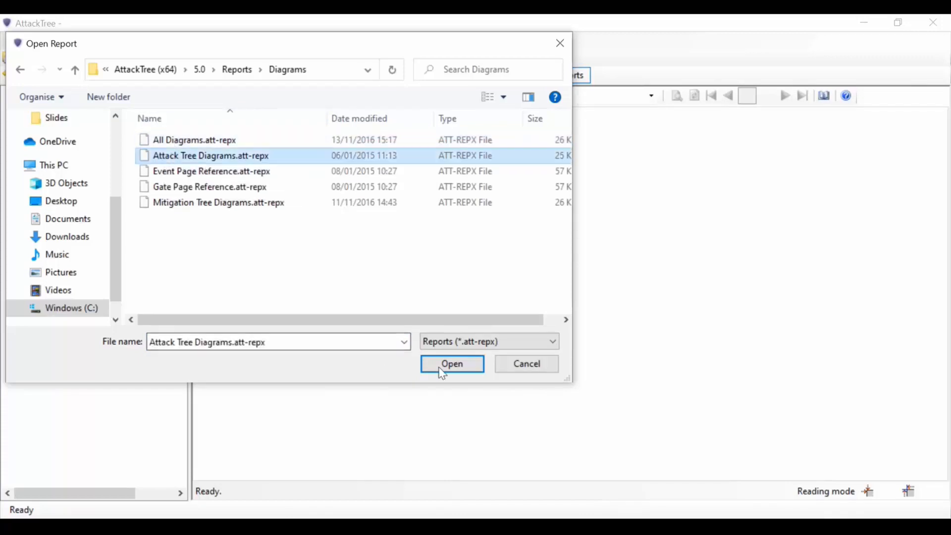
left_click(440, 366)
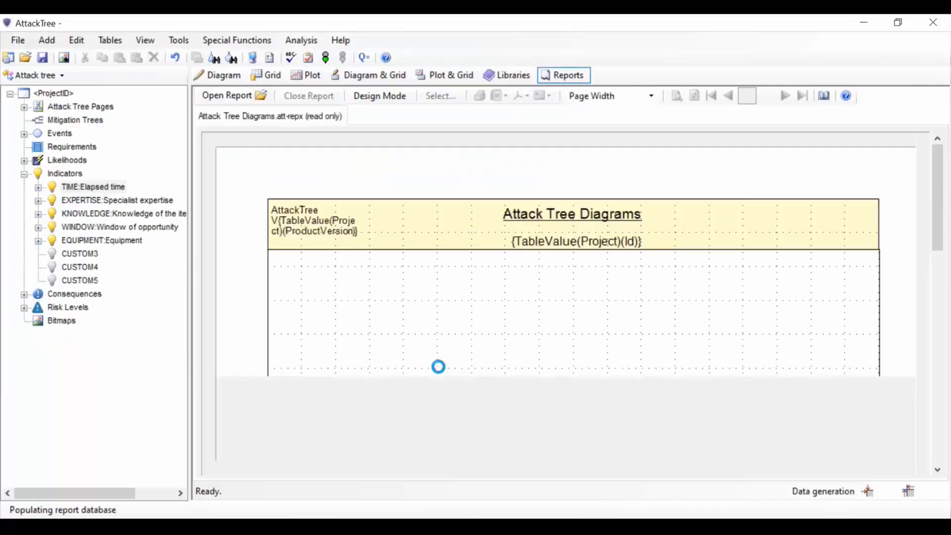
left_click(651, 96)
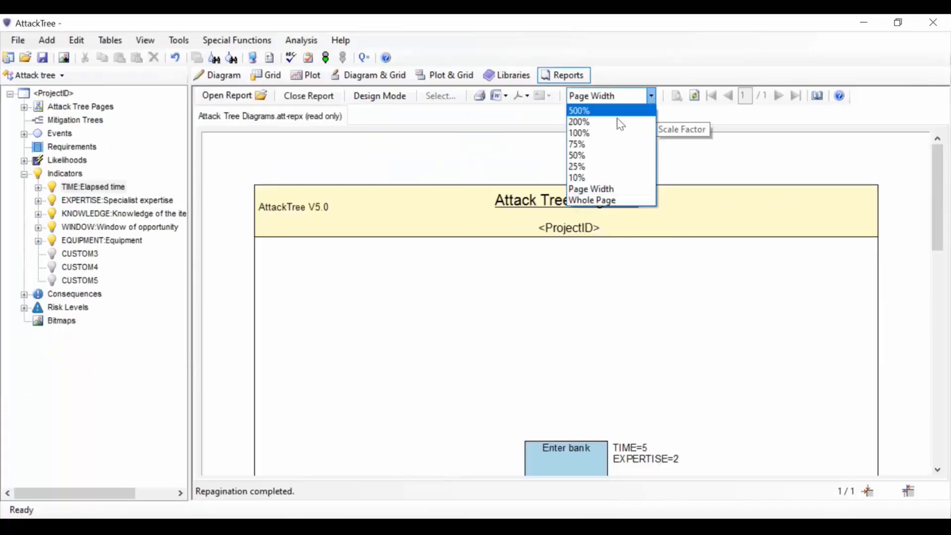
left_click(590, 201)
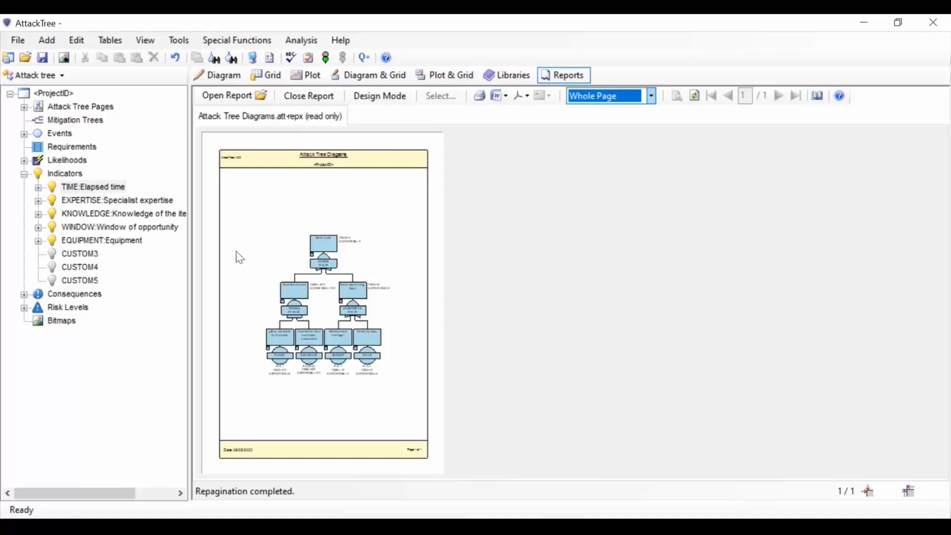
Step: Open the Cut Sets (Gate) report from the Results folder and look through its data export formats
left_click(224, 96)
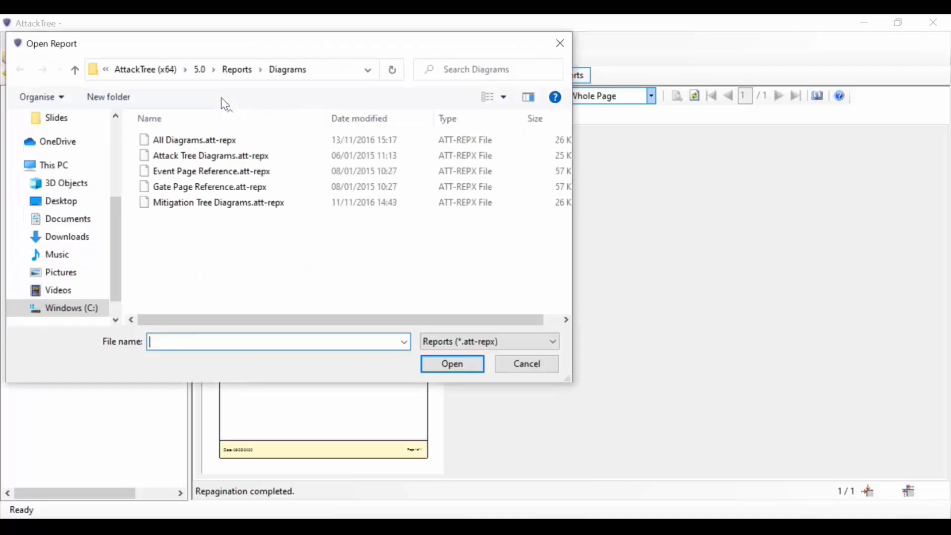
left_click(230, 70)
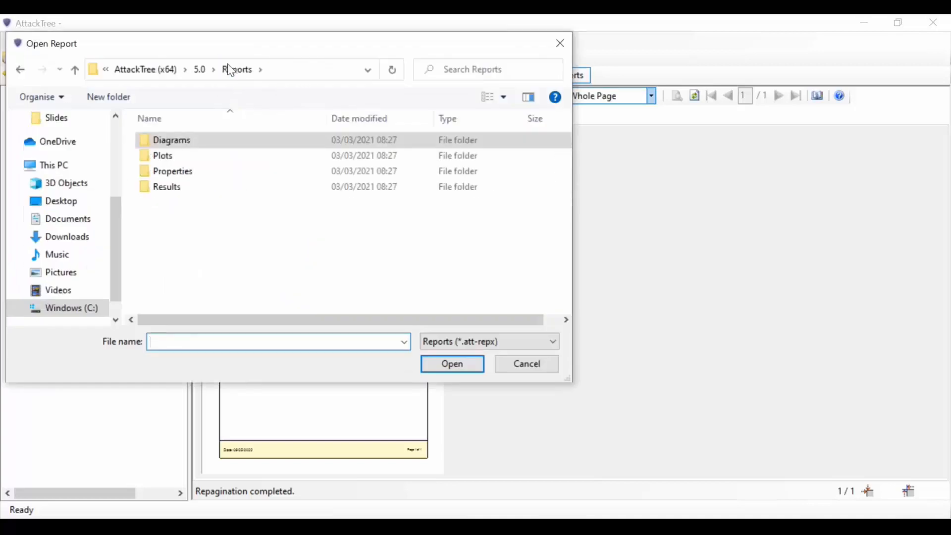
double_click(172, 193)
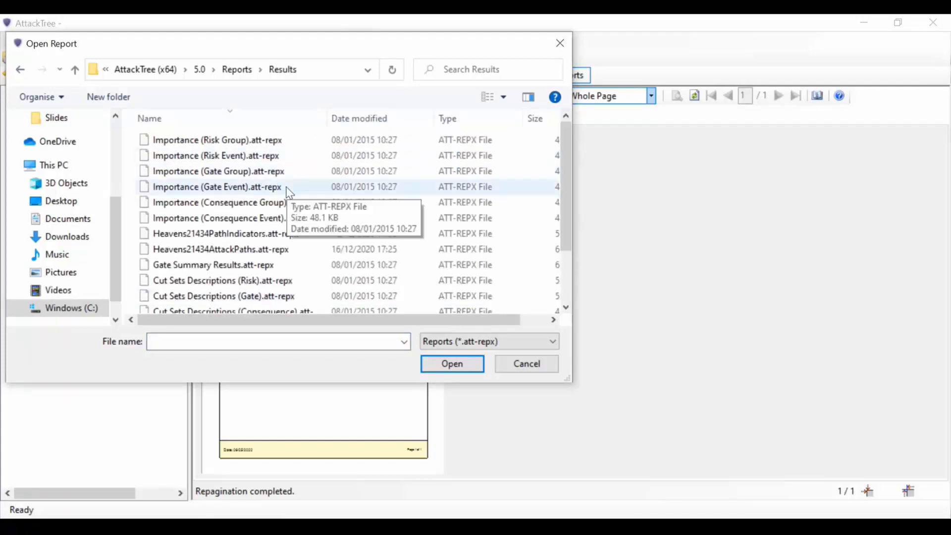
left_click_drag(562, 137, 569, 186)
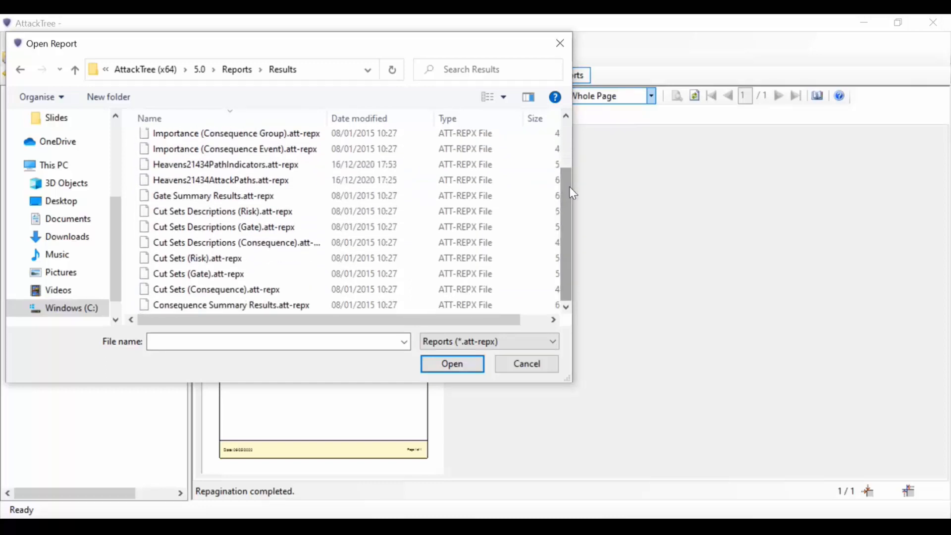
left_click(200, 276)
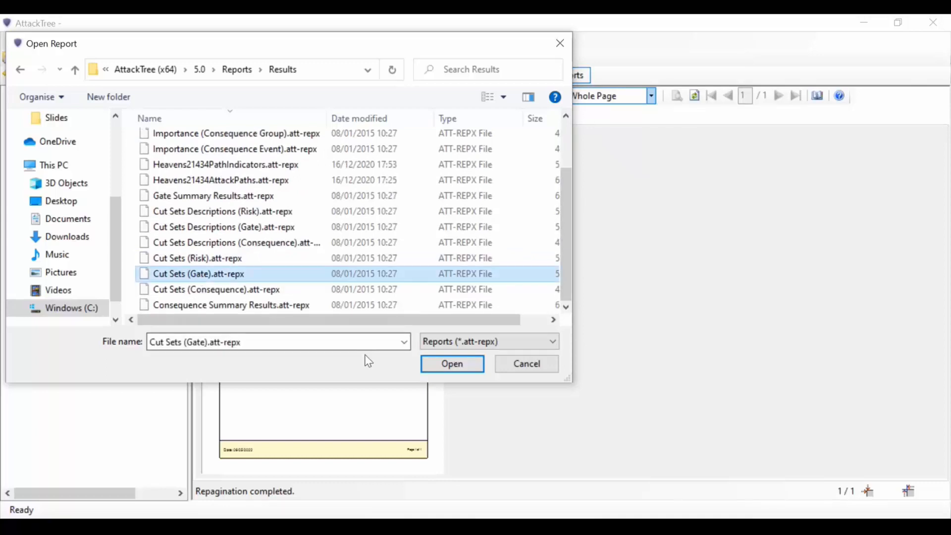
left_click(436, 365)
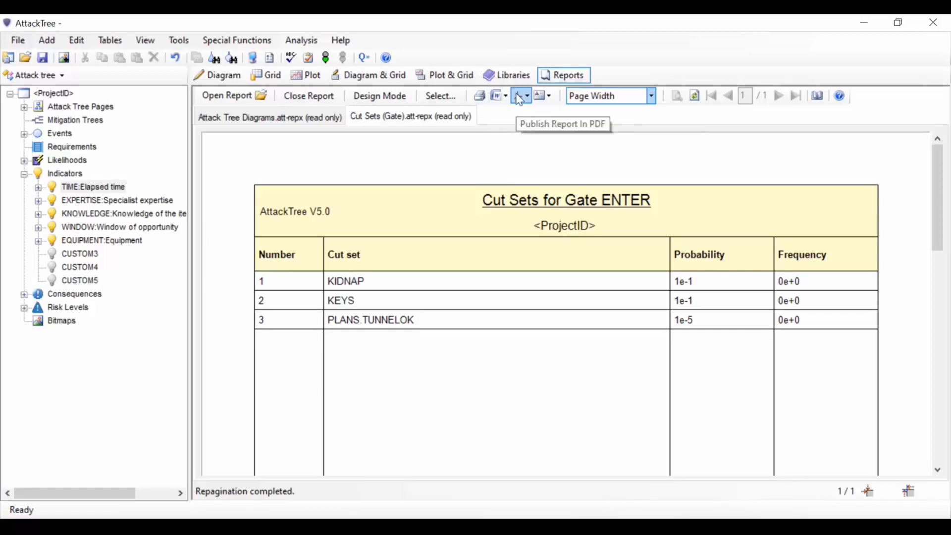
left_click(549, 96)
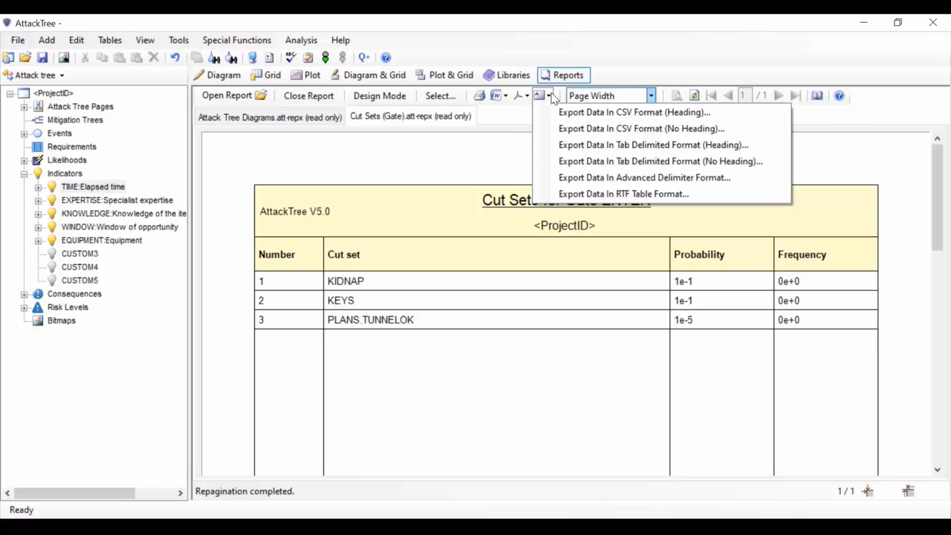
left_click(504, 152)
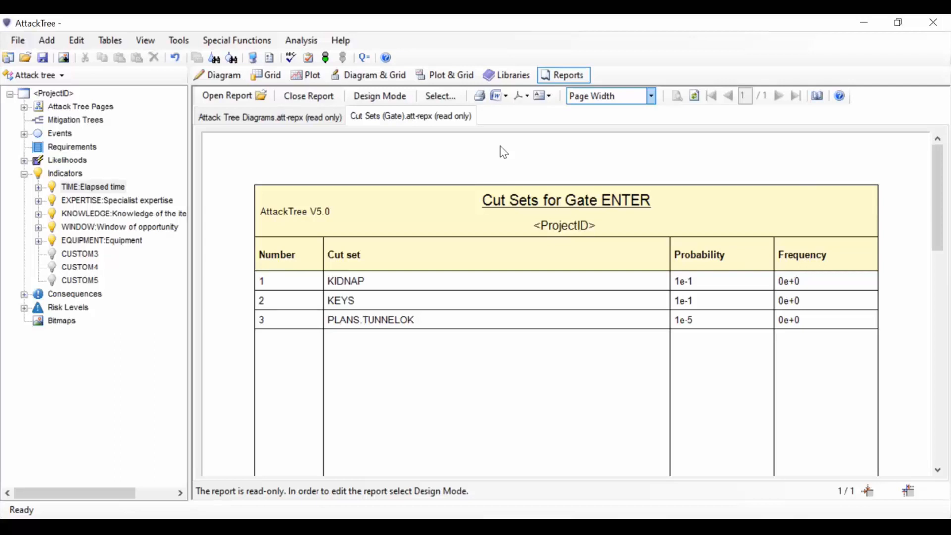
Step: Switch the Cut Sets (Gate) report to design mode and set its query mode to Standard query
left_click(380, 98)
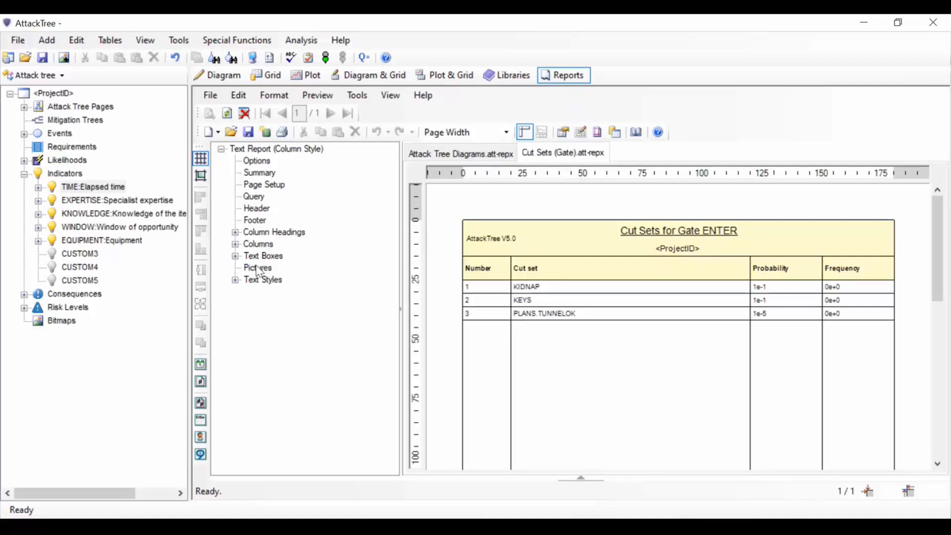
left_click(259, 200)
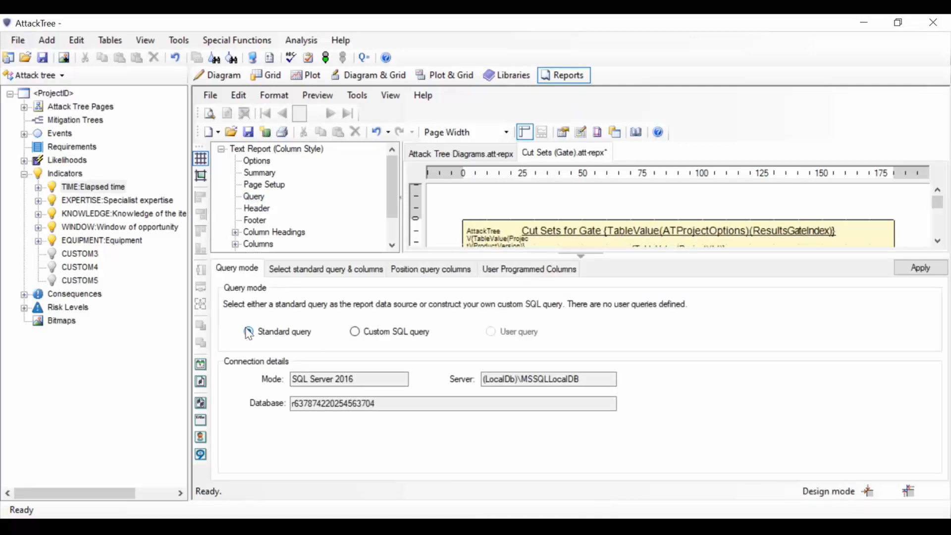
left_click(249, 331)
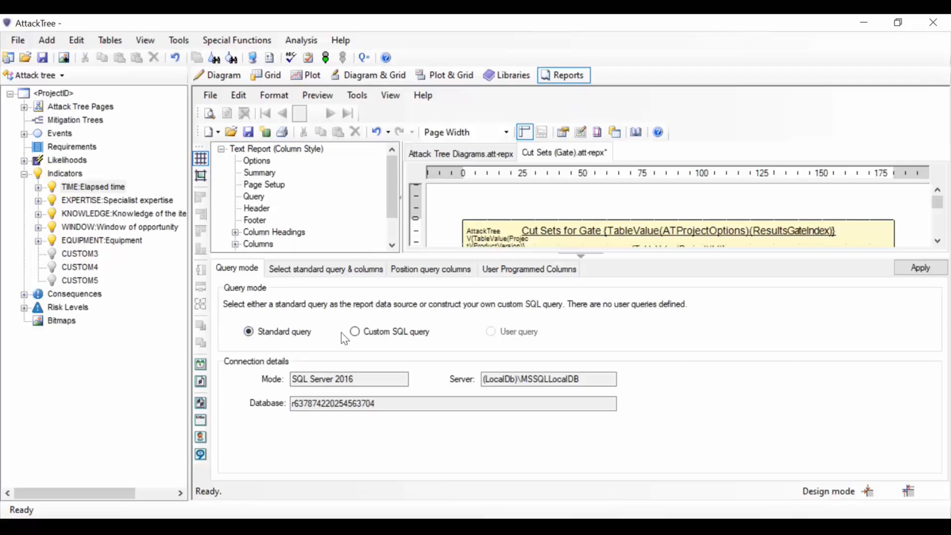